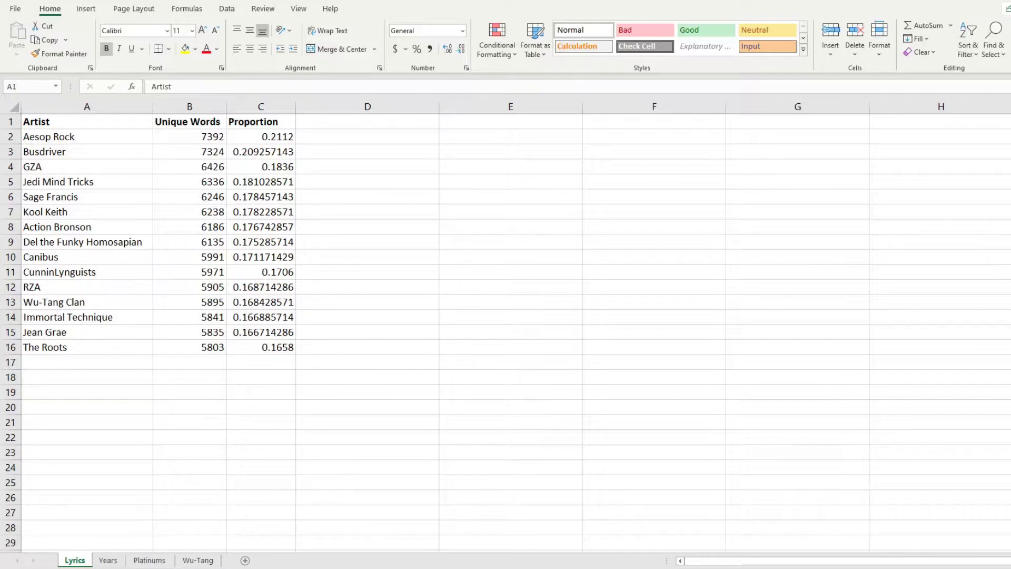
Step: Format the Unique Words column as Text
click(466, 67)
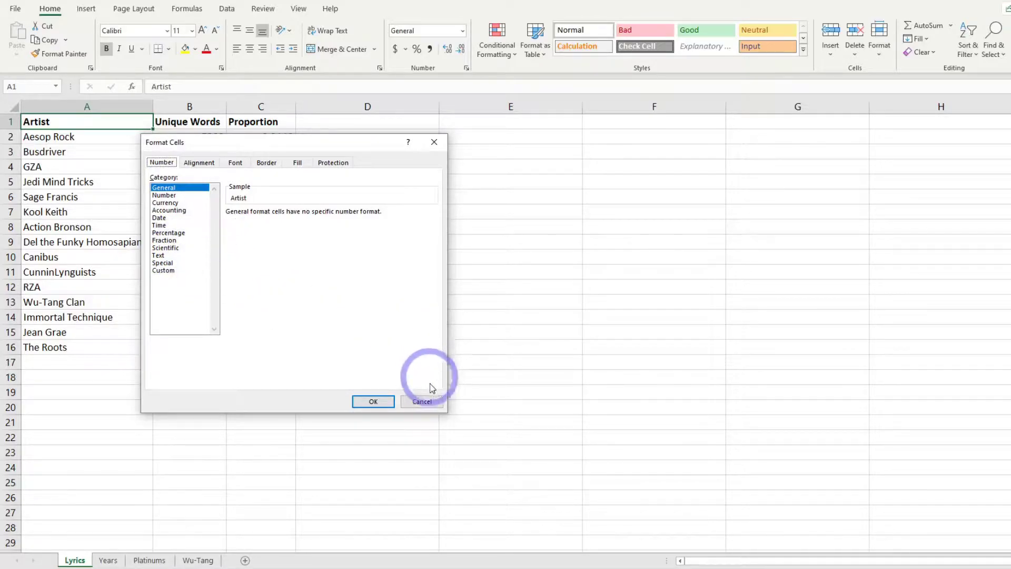
click(422, 401)
click(187, 106)
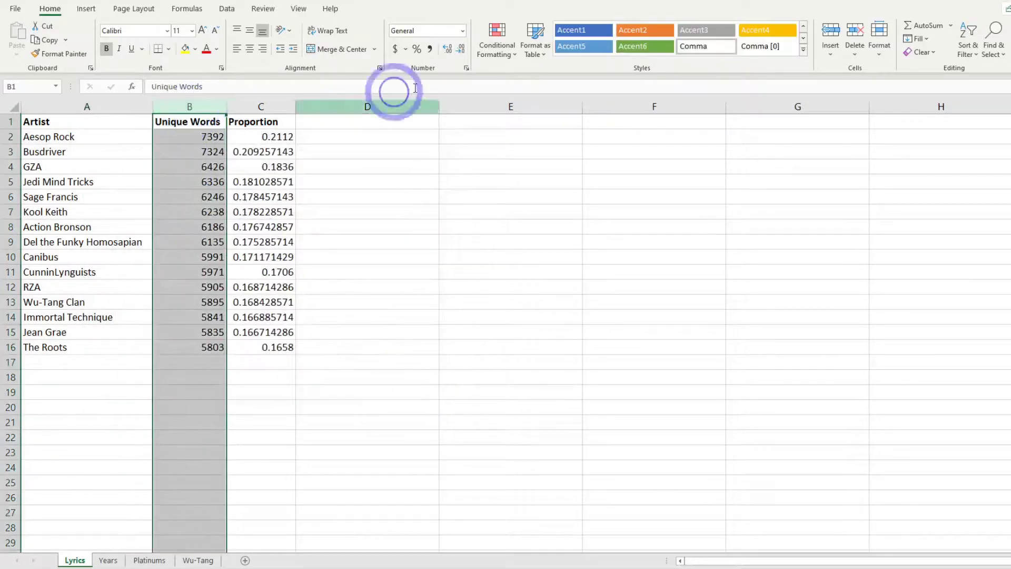
click(466, 68)
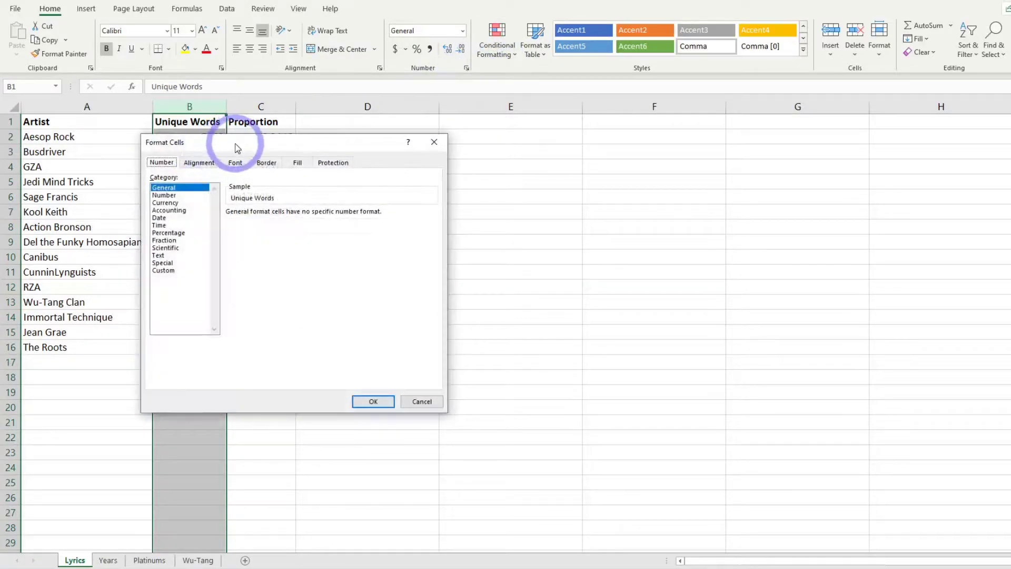
drag(234, 143, 388, 140)
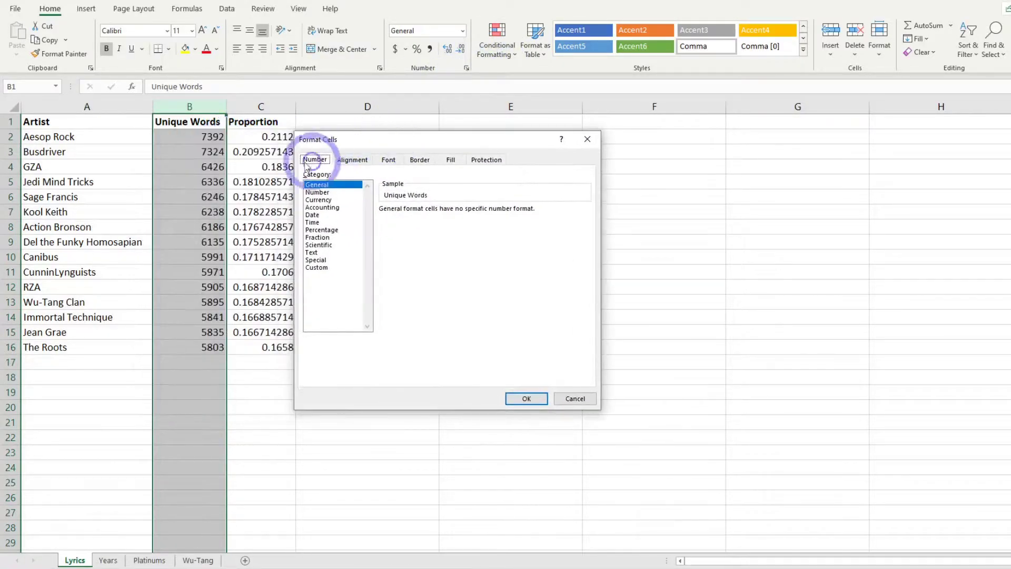
click(317, 192)
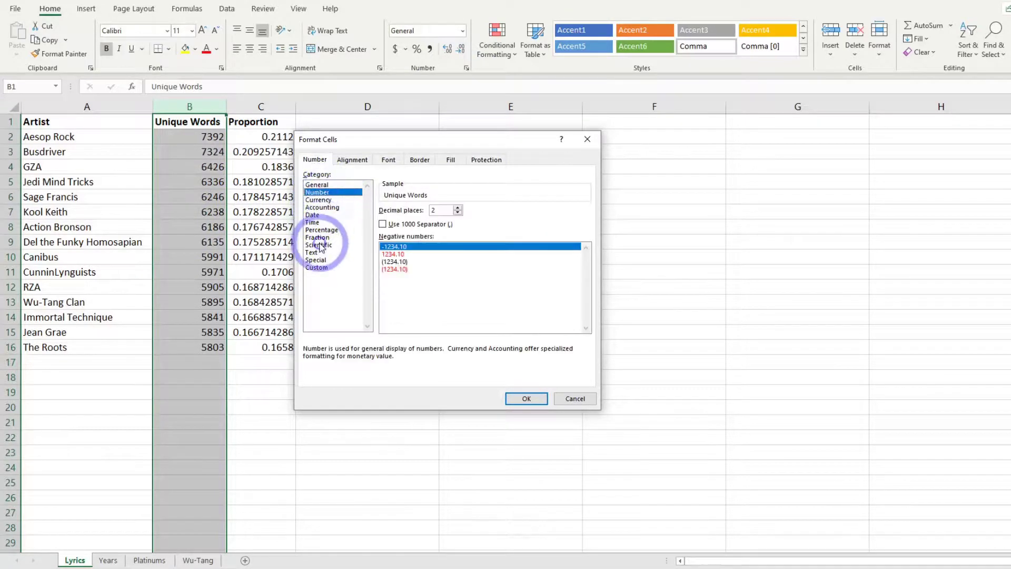
click(314, 252)
click(526, 398)
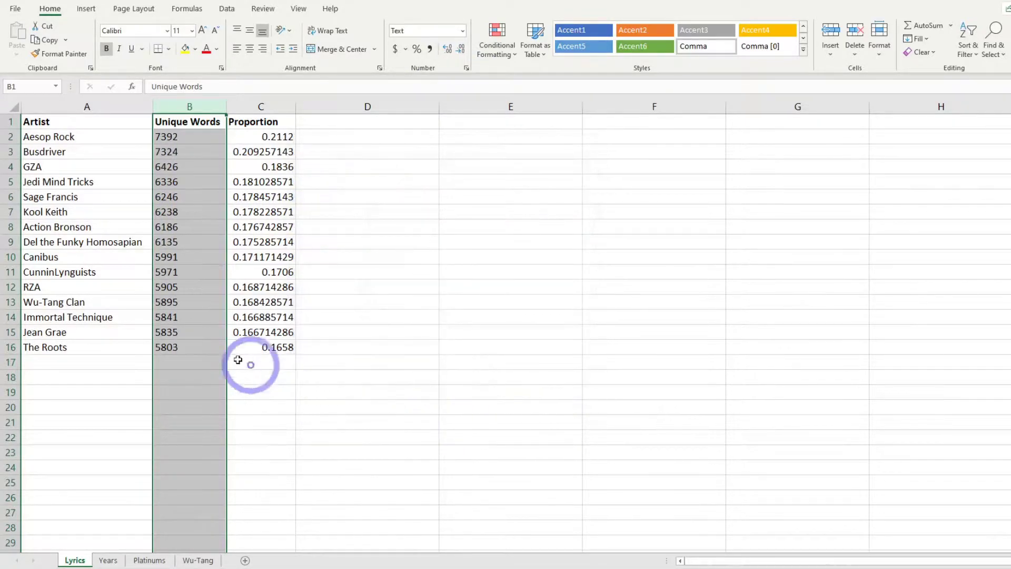
Step: Enter the formula =SUM(B2:B16) in cell B17, below the Unique Words values
click(196, 361)
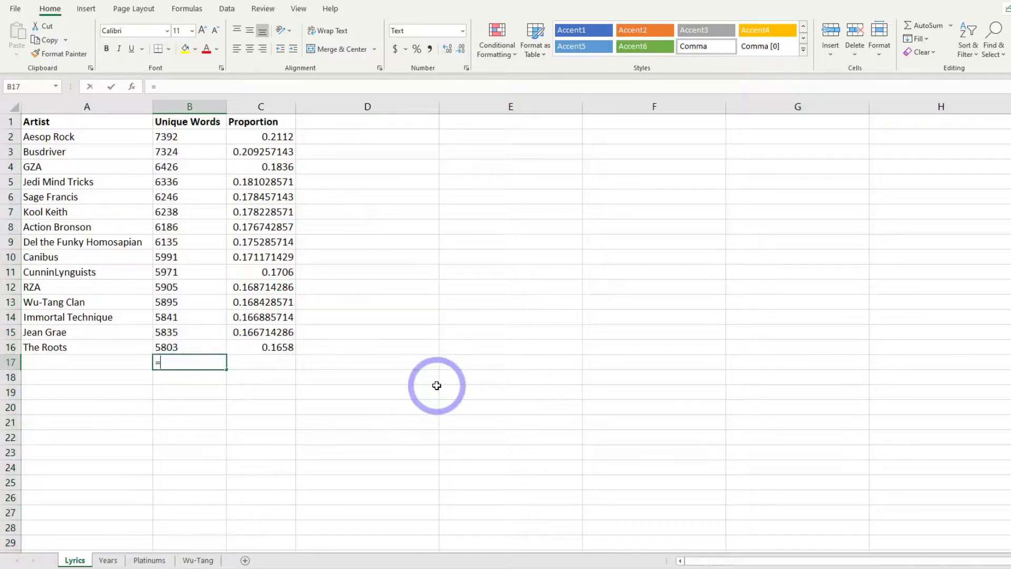
text(=SUM()
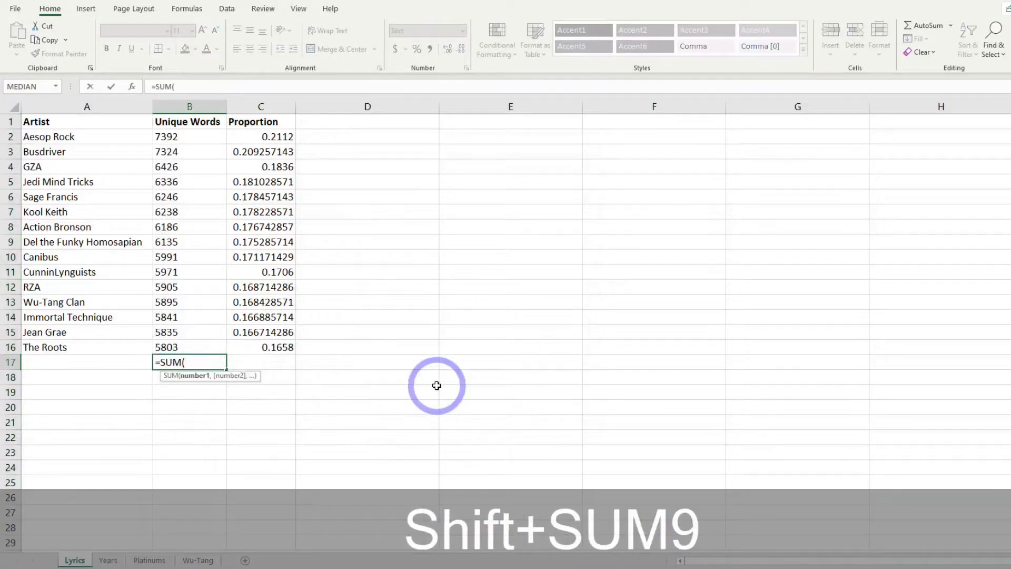
text())
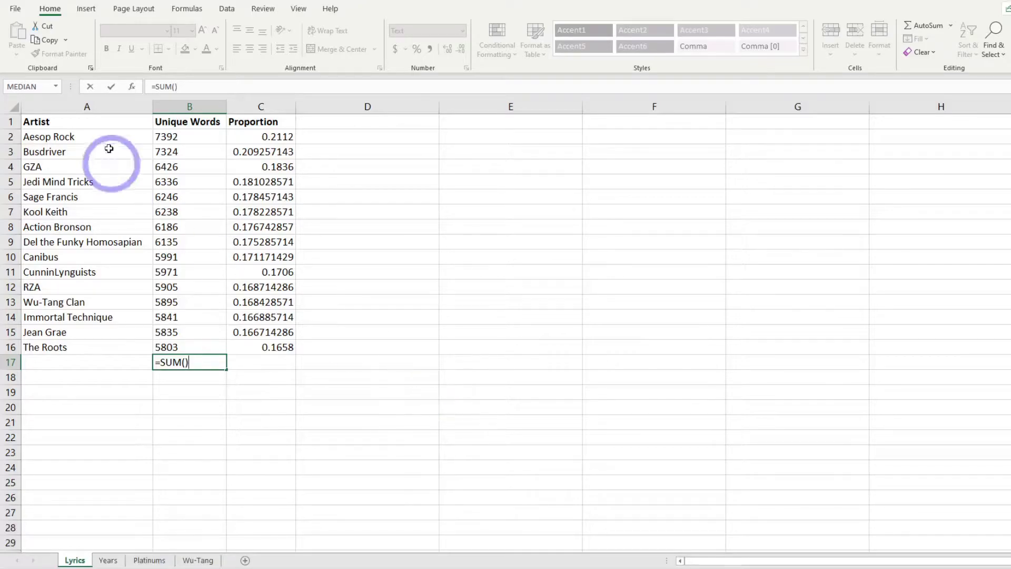
click(175, 87)
drag(208, 138, 223, 342)
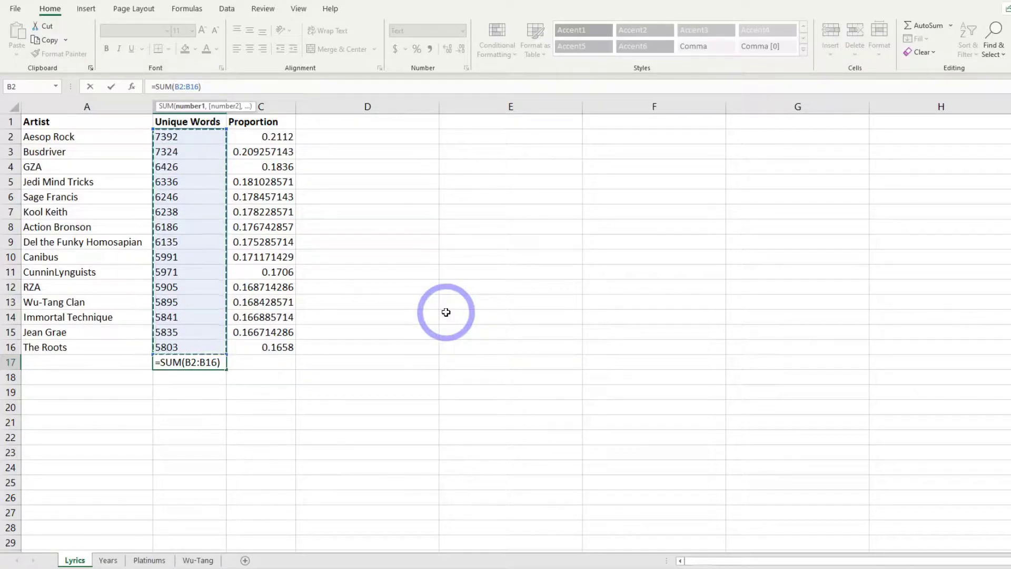
key(Return)
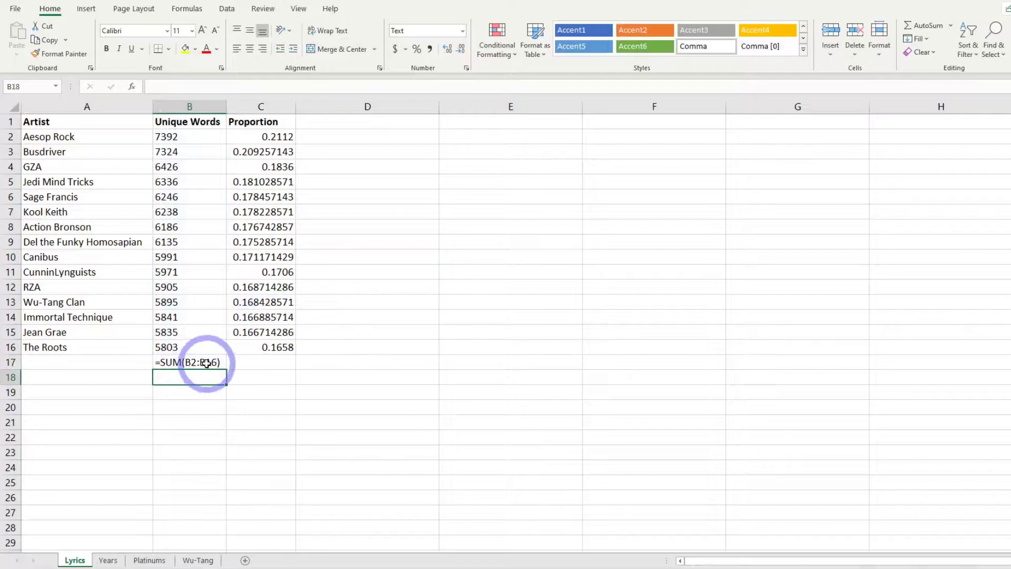
Step: Clear the SUM formula from cell B17
click(206, 363)
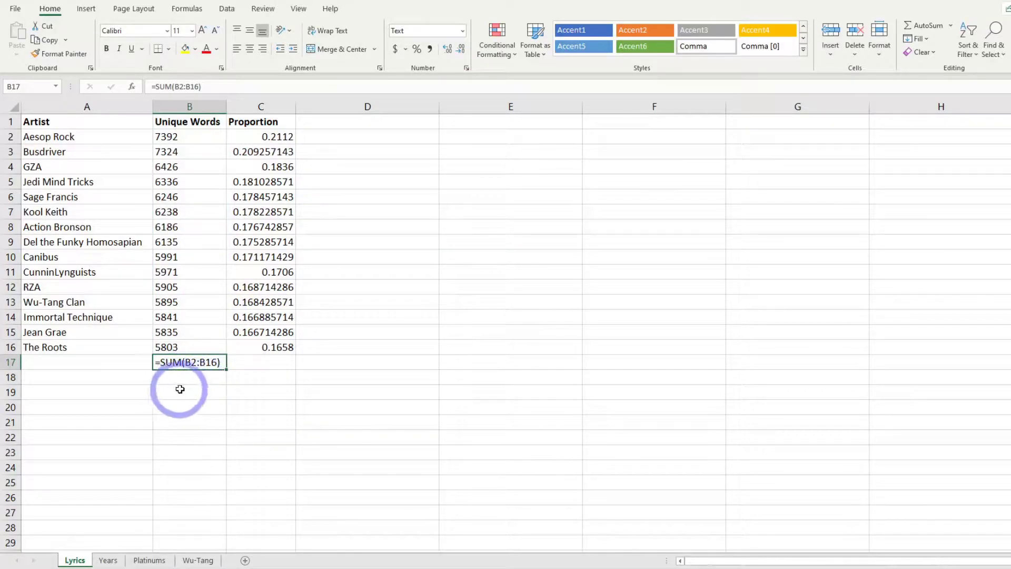
key(BackSpace)
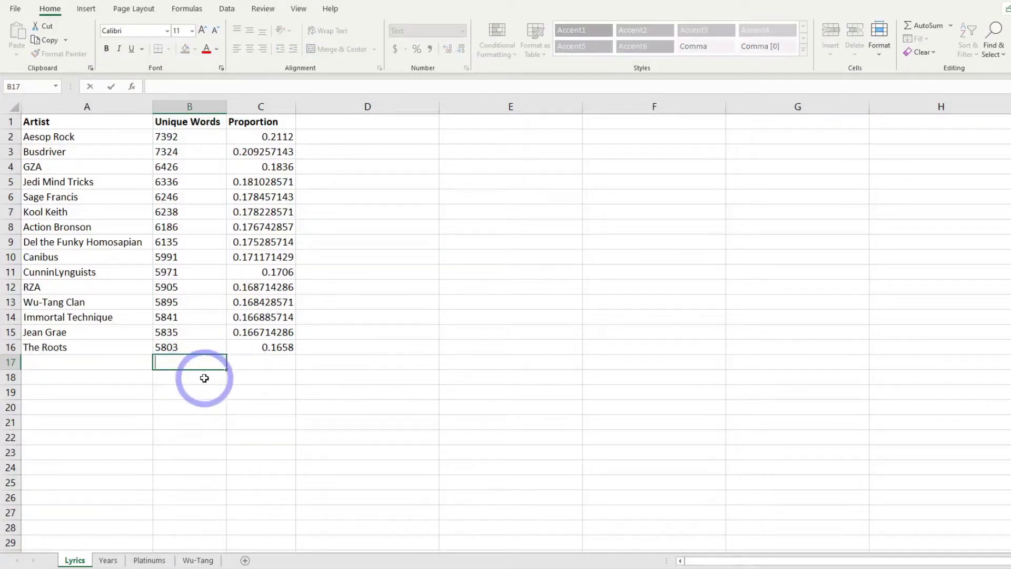
key(ctrl+Return)
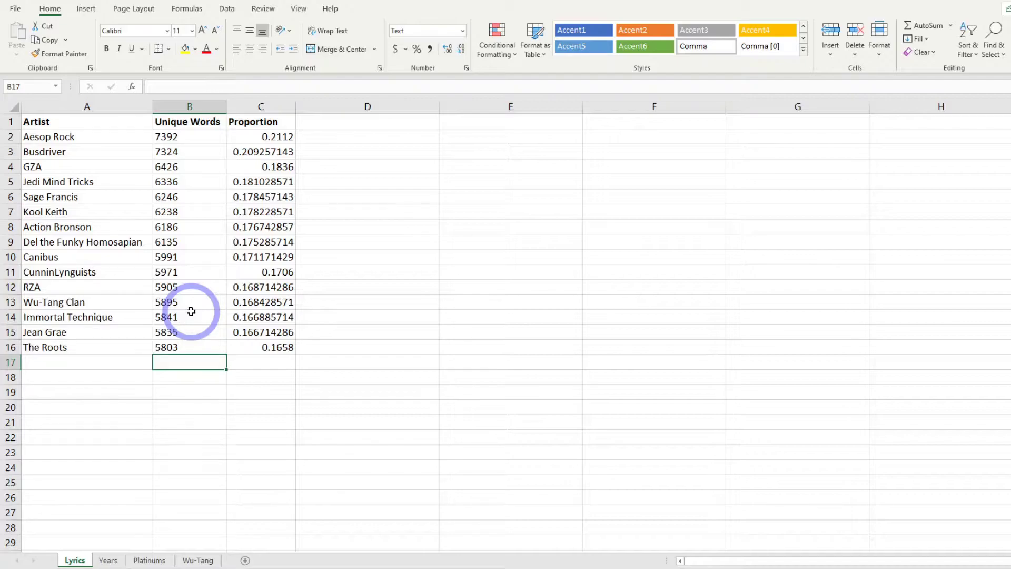
click(201, 140)
click(199, 154)
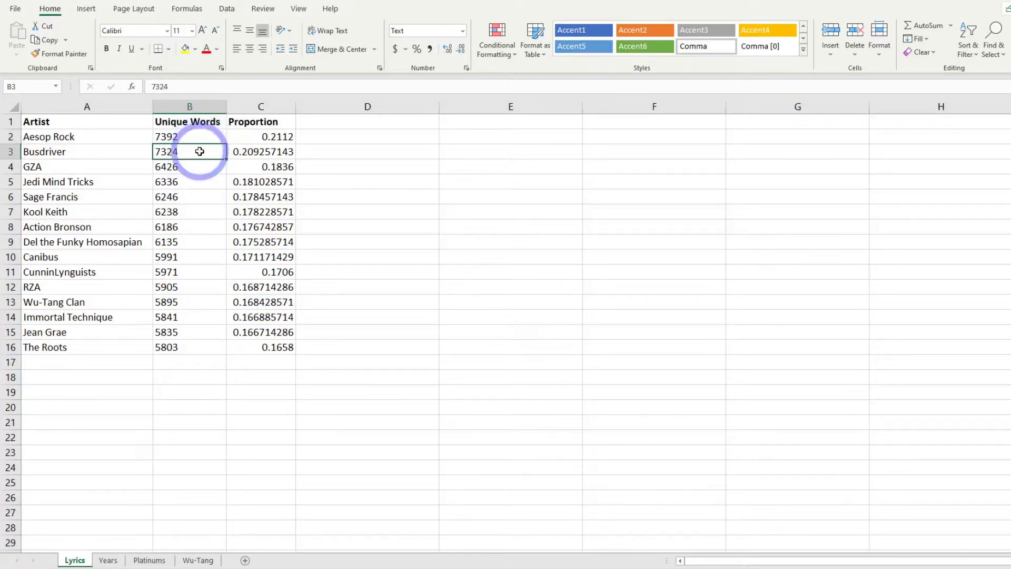
click(107, 149)
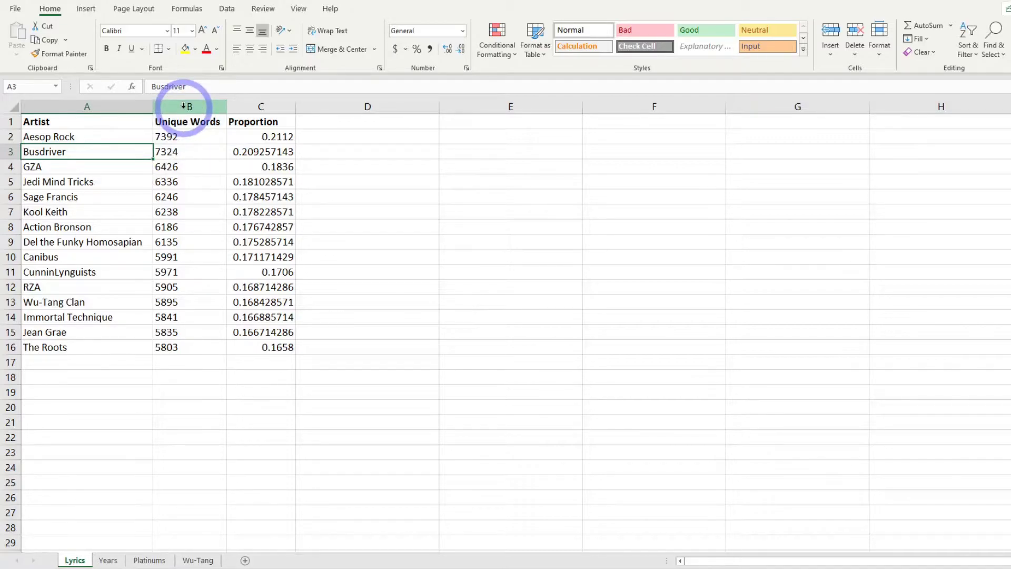
Step: Format the Unique Words column as Number with 0 decimal places and the 1000 separator
click(188, 107)
click(466, 68)
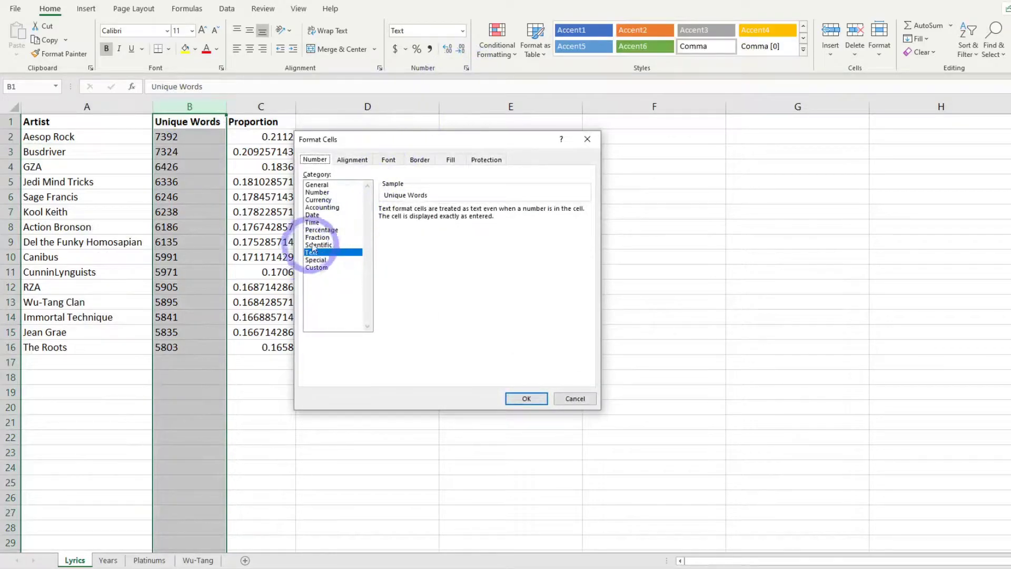
click(317, 192)
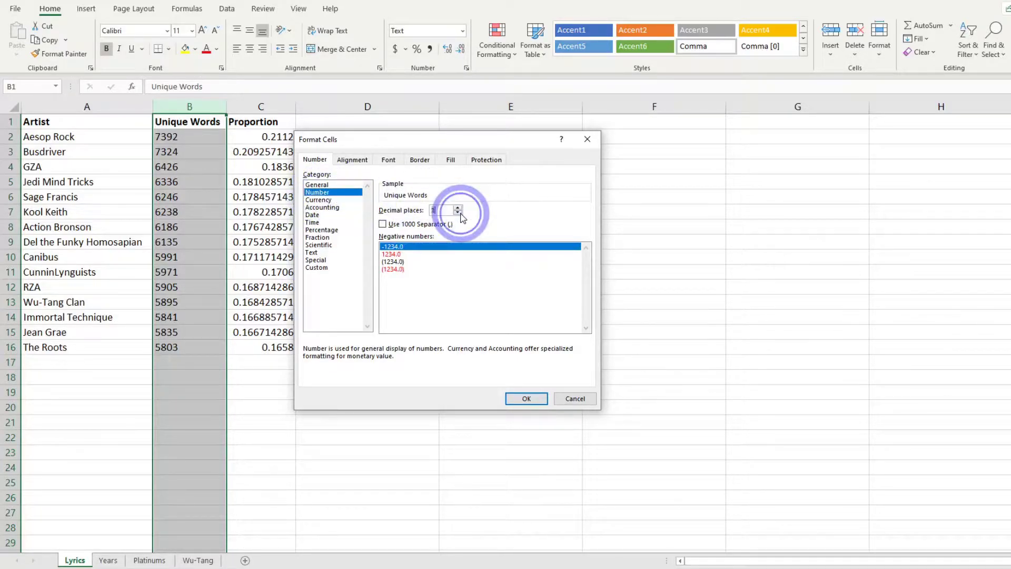
click(384, 224)
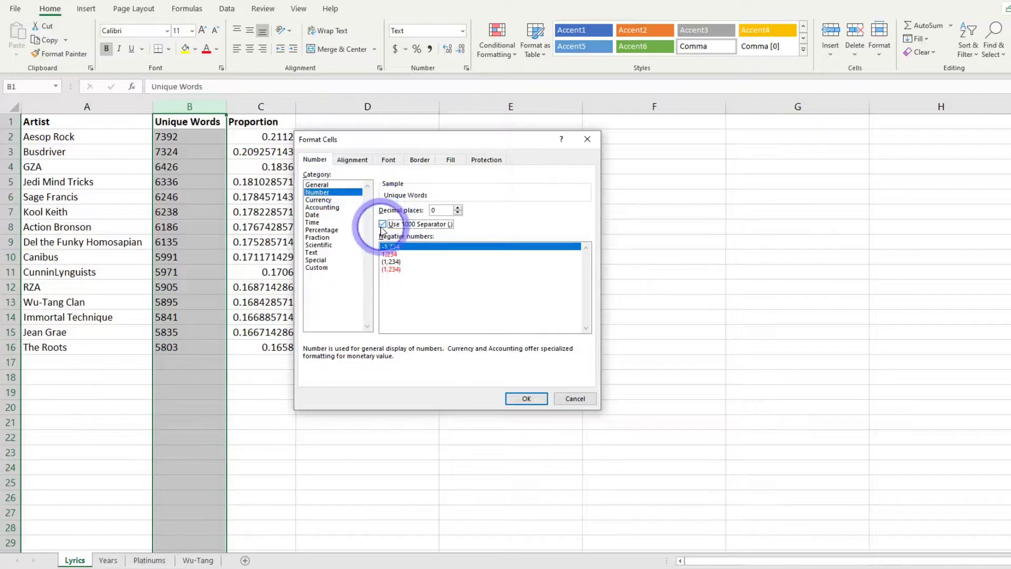
click(383, 225)
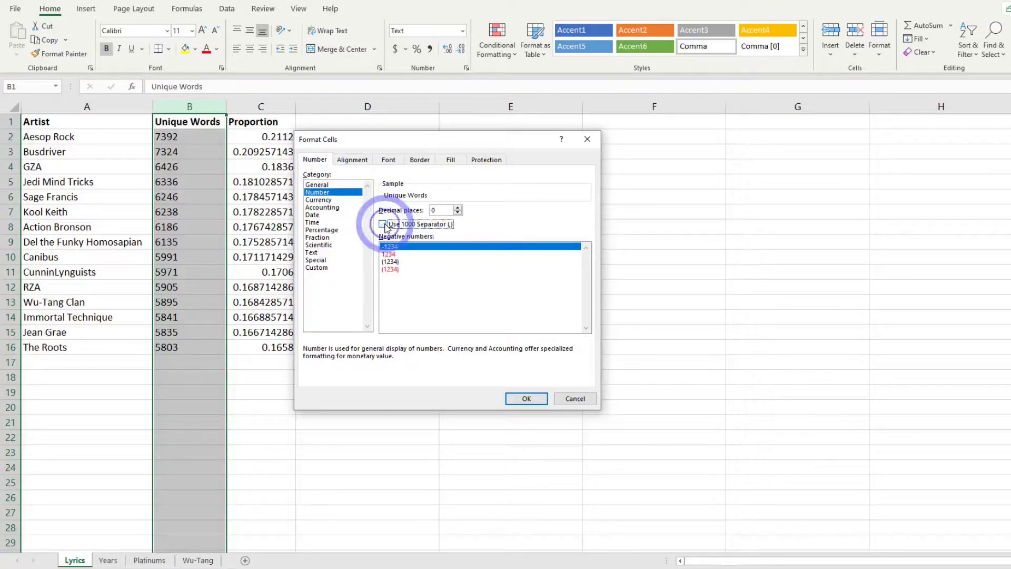
click(384, 225)
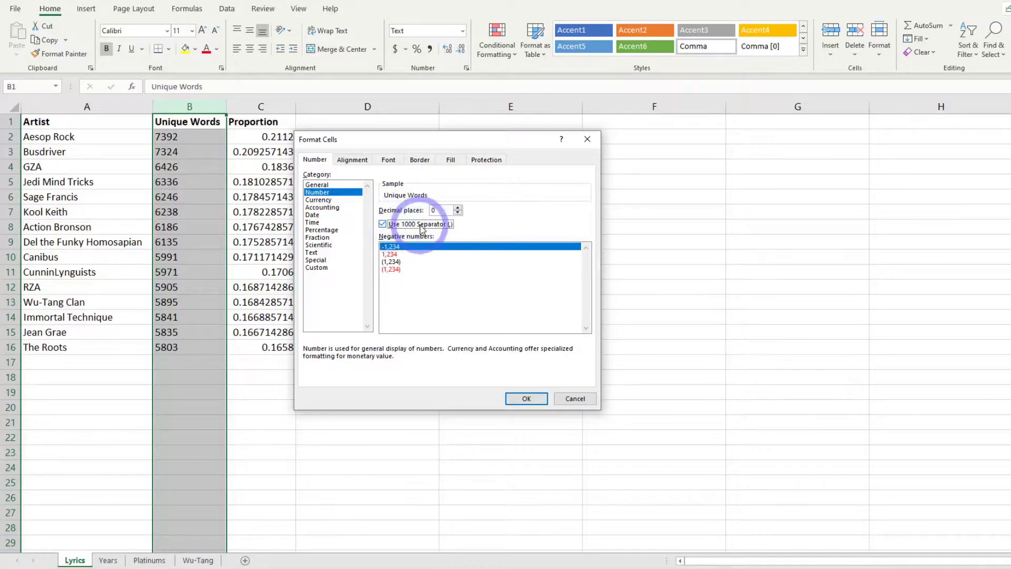
click(527, 400)
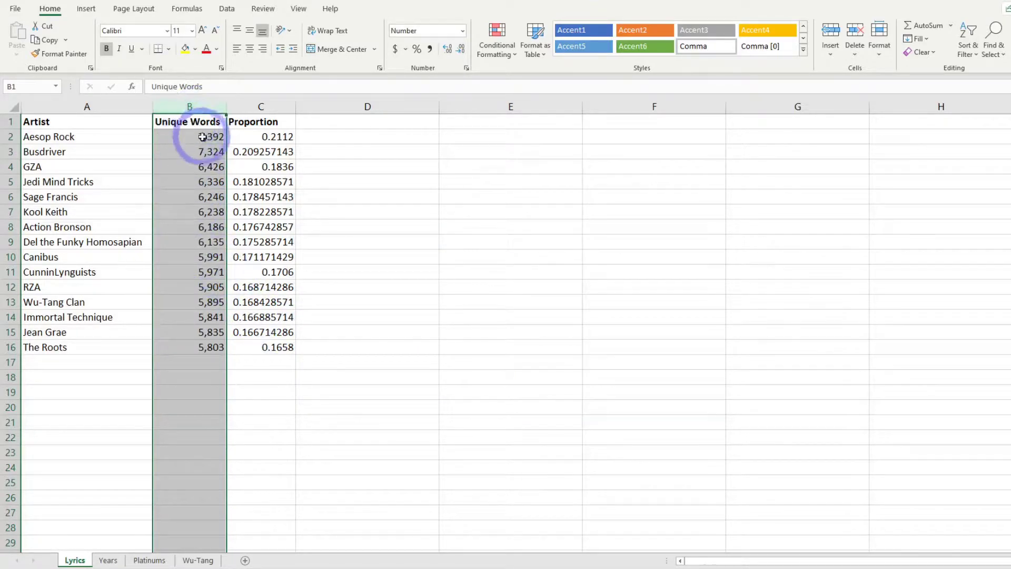
click(203, 124)
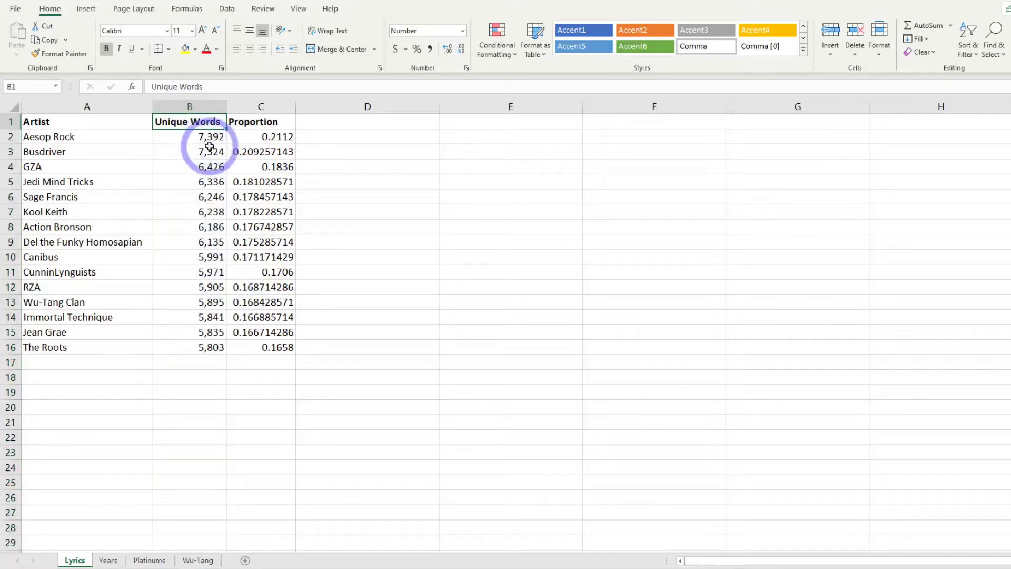
drag(203, 135, 207, 180)
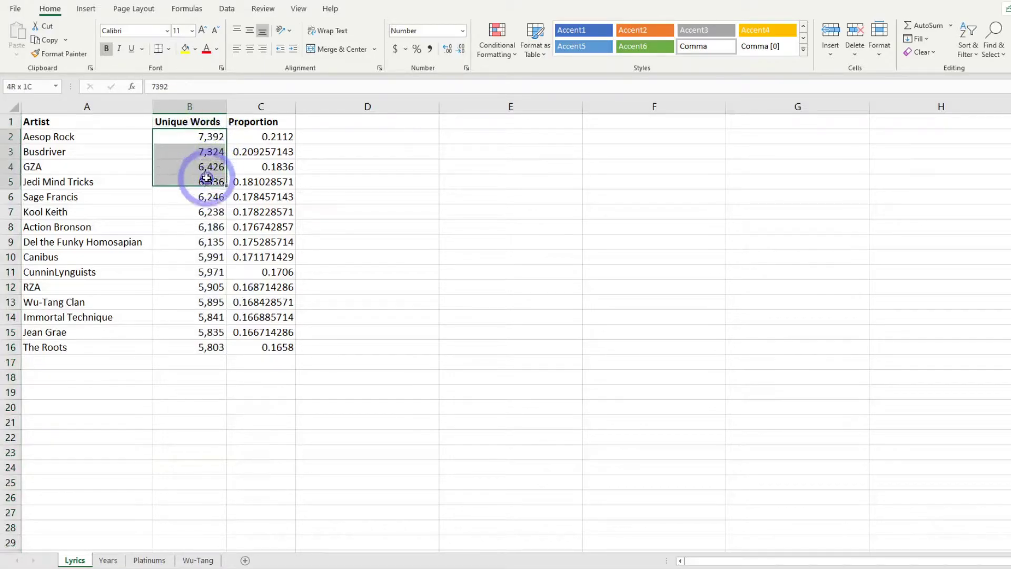
click(199, 136)
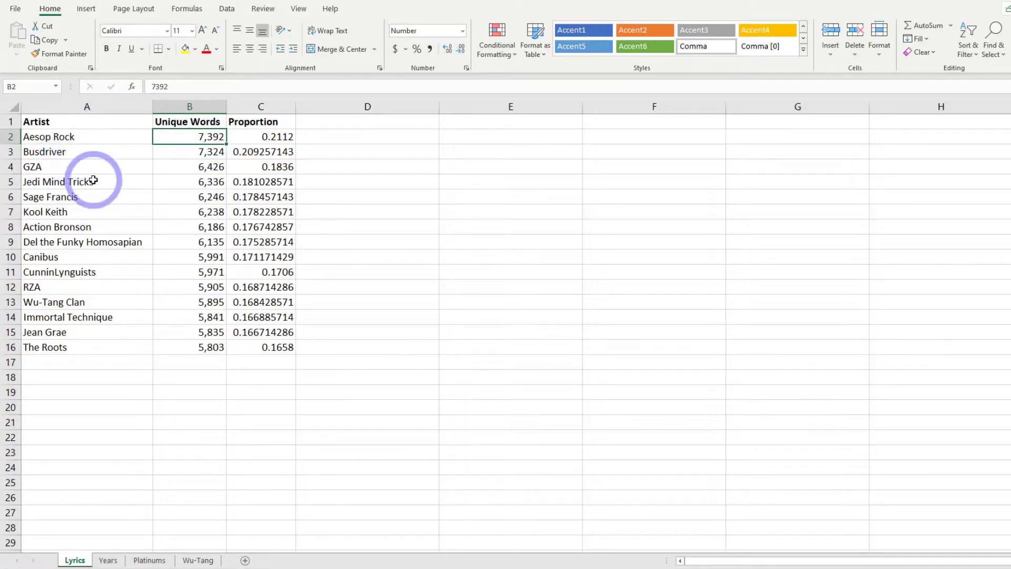
Step: Format the Artist column as Text
click(88, 107)
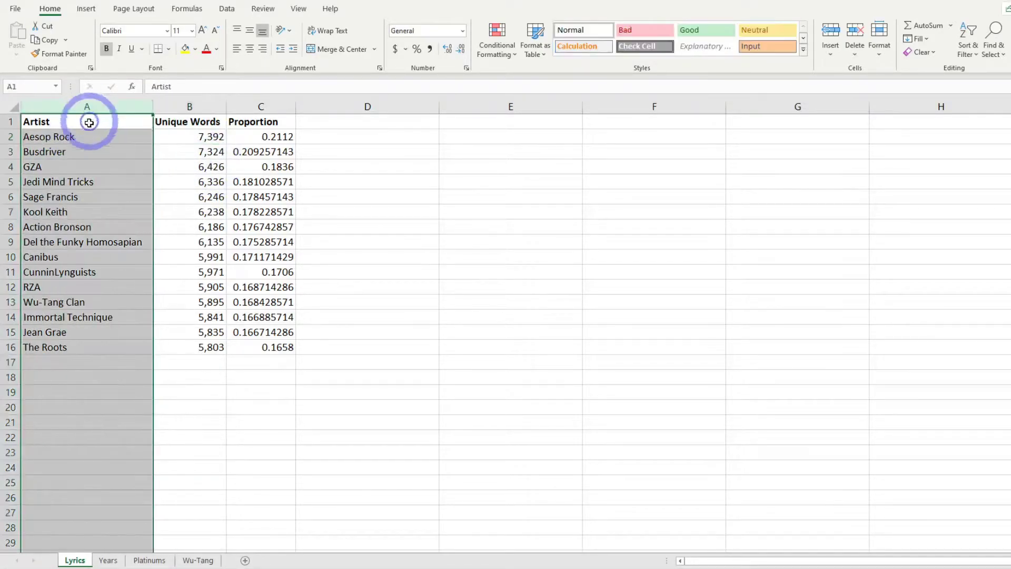
click(467, 68)
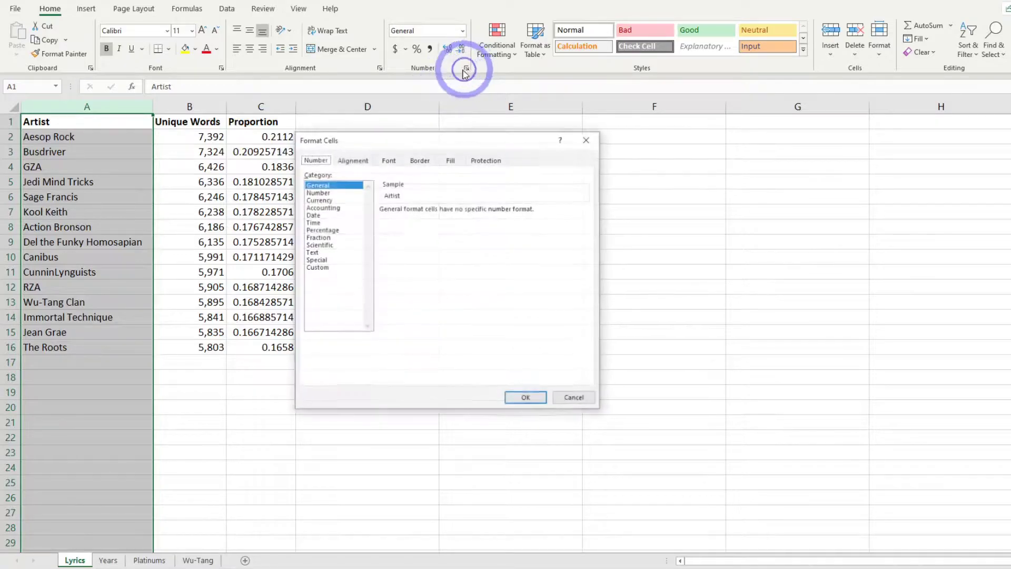
click(312, 253)
click(526, 399)
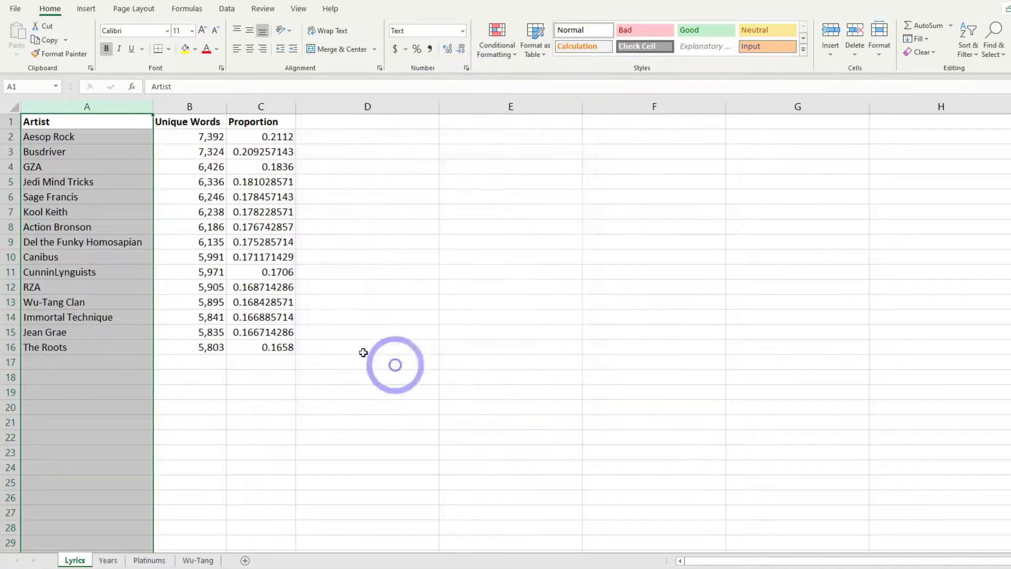
click(71, 166)
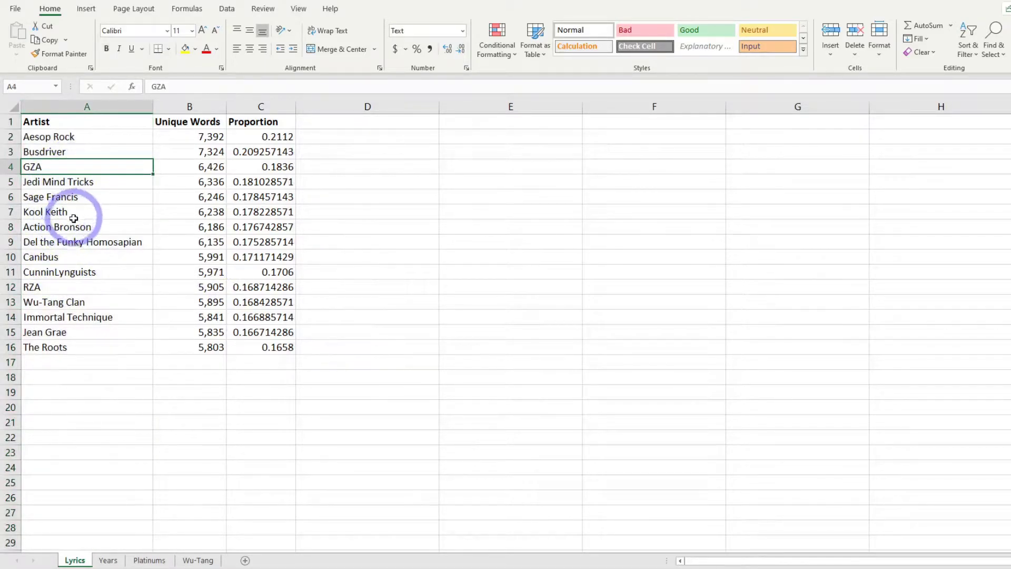
click(87, 106)
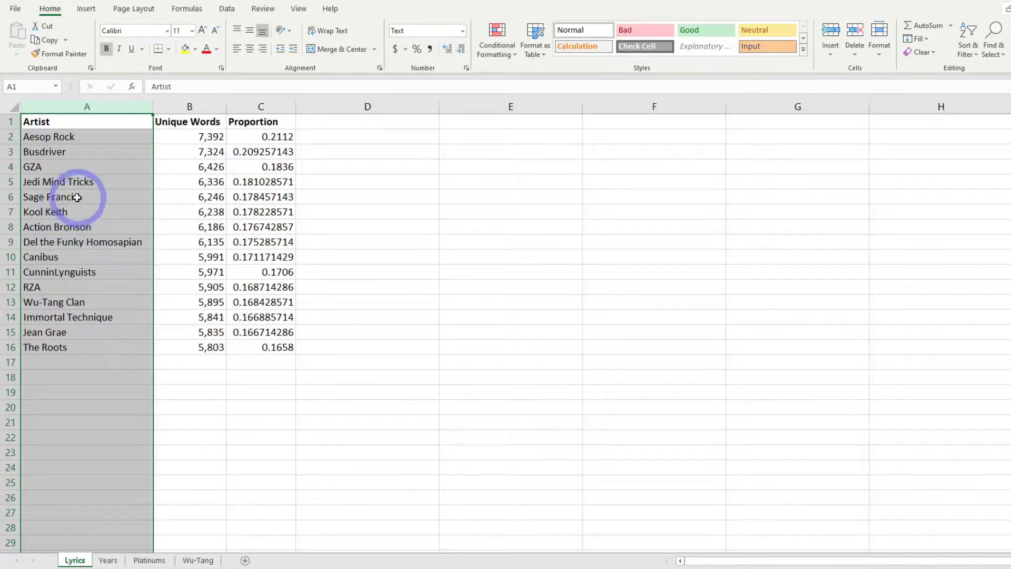
Step: Open the Wu-Tang sheet and examine the Era values in A2:A16 alongside the Artist column
click(214, 559)
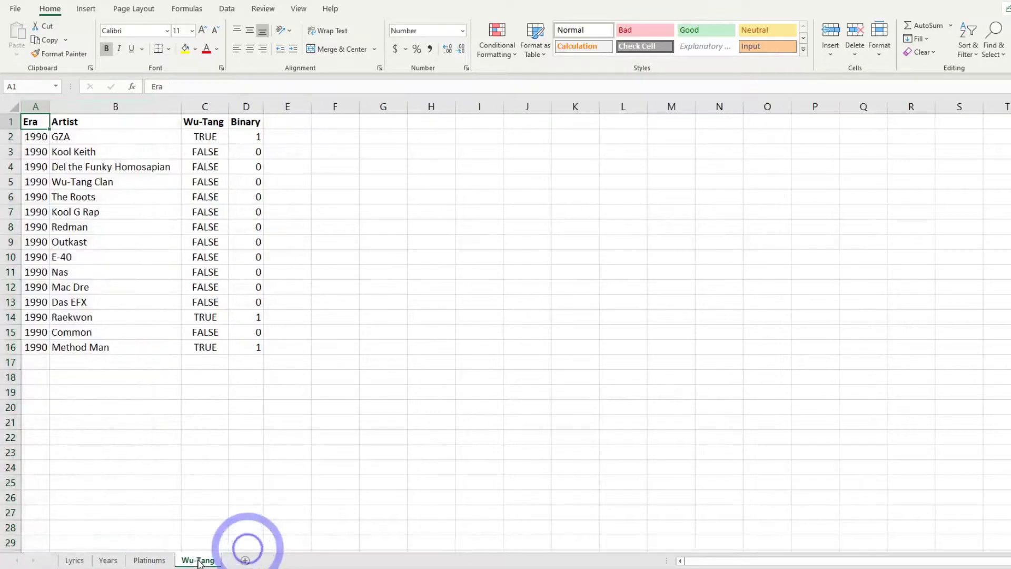
click(35, 137)
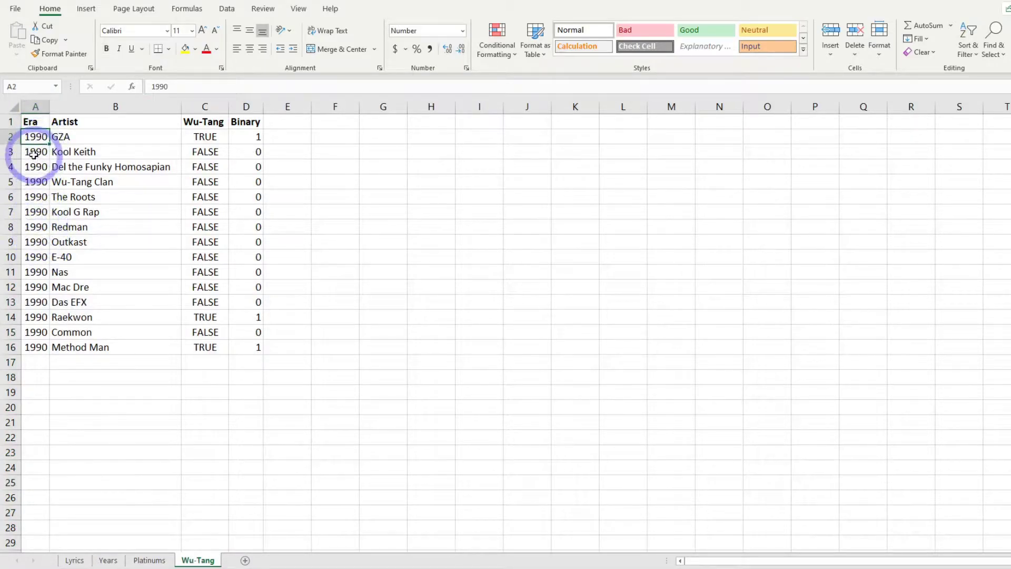
click(86, 141)
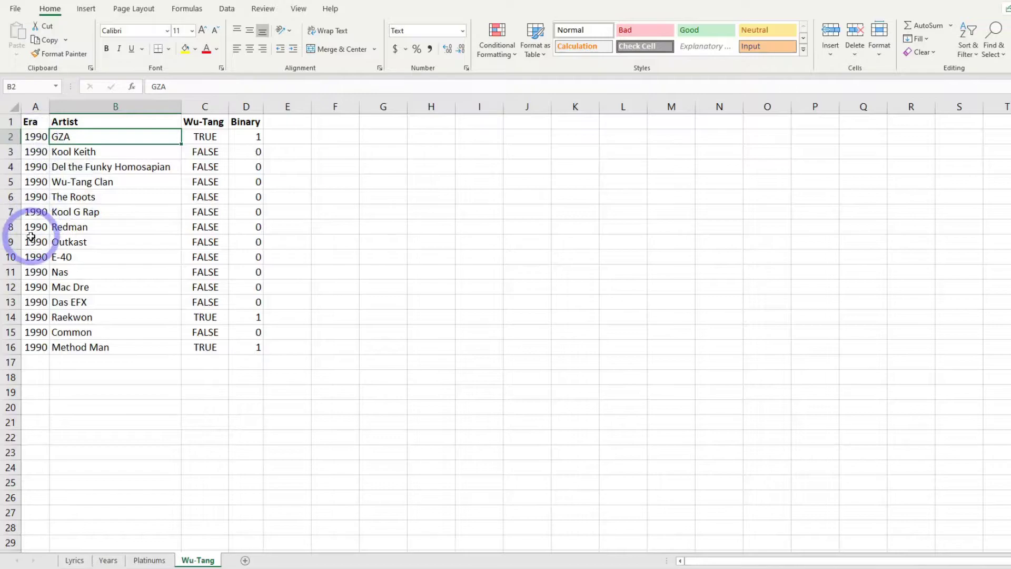
drag(33, 138, 34, 347)
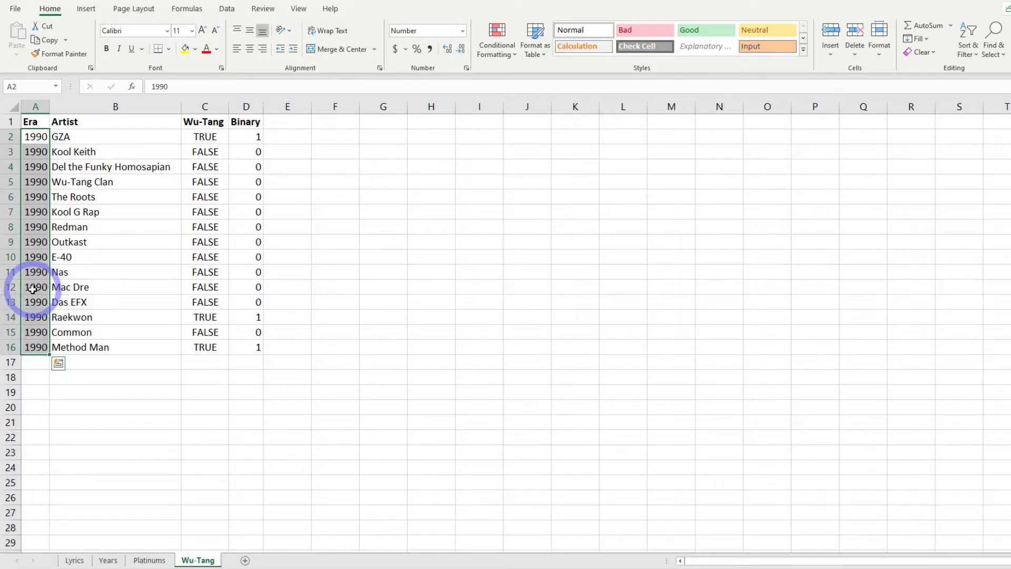
click(42, 163)
drag(33, 137, 32, 344)
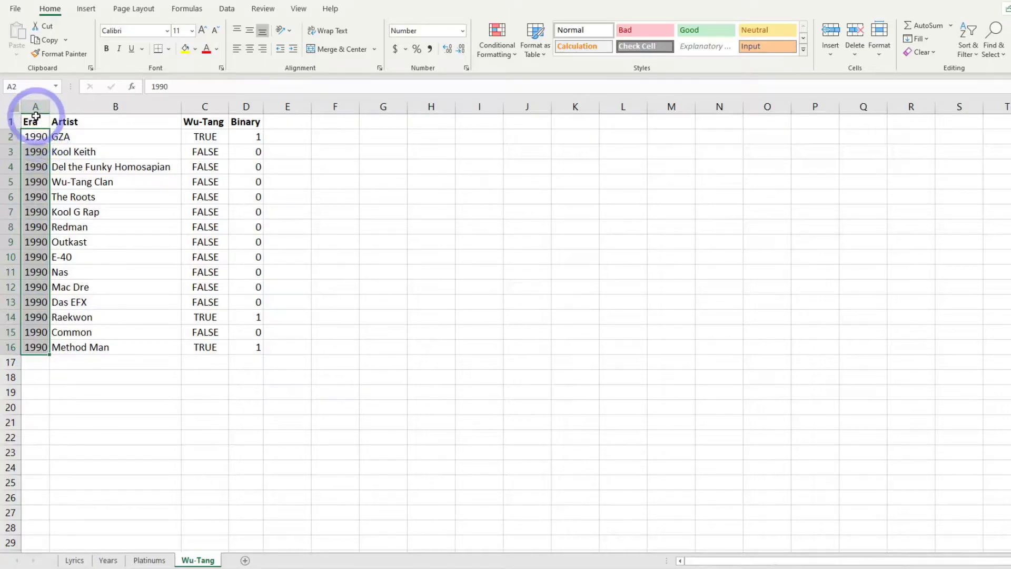
Step: Enter 1980 in cell A17, directly below the Era values on the Wu-Tang sheet
click(32, 122)
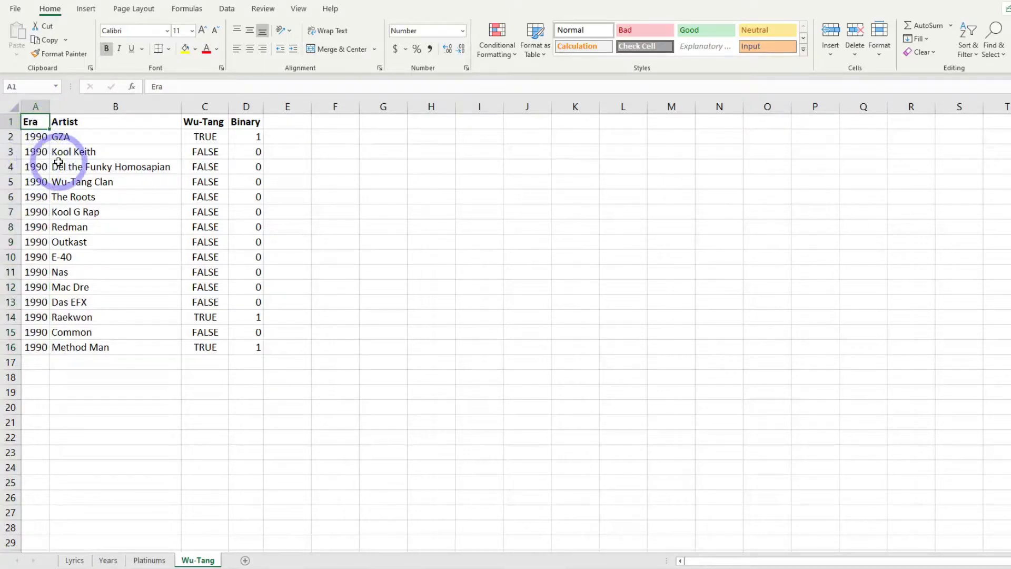
drag(34, 137, 35, 345)
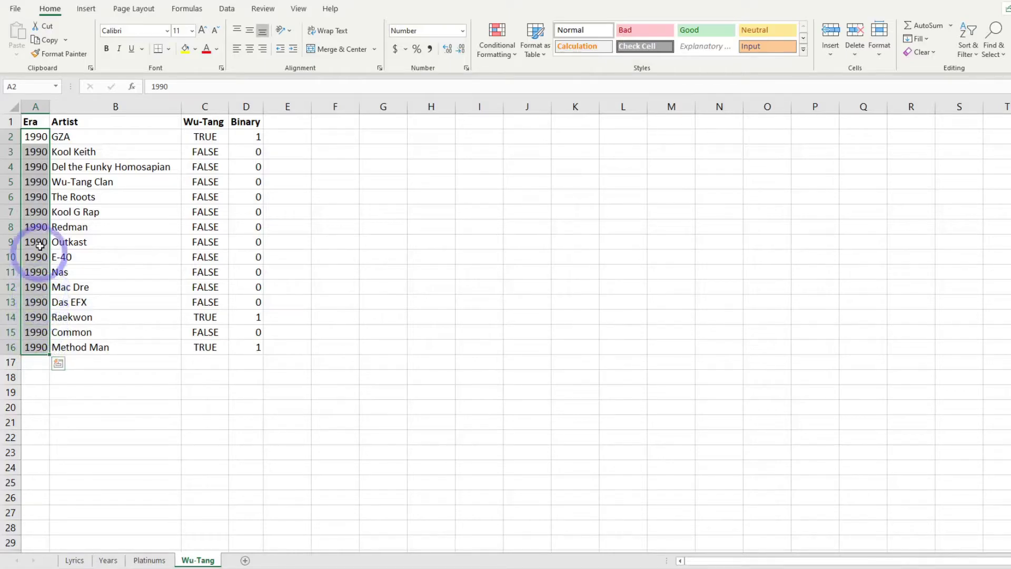
click(35, 361)
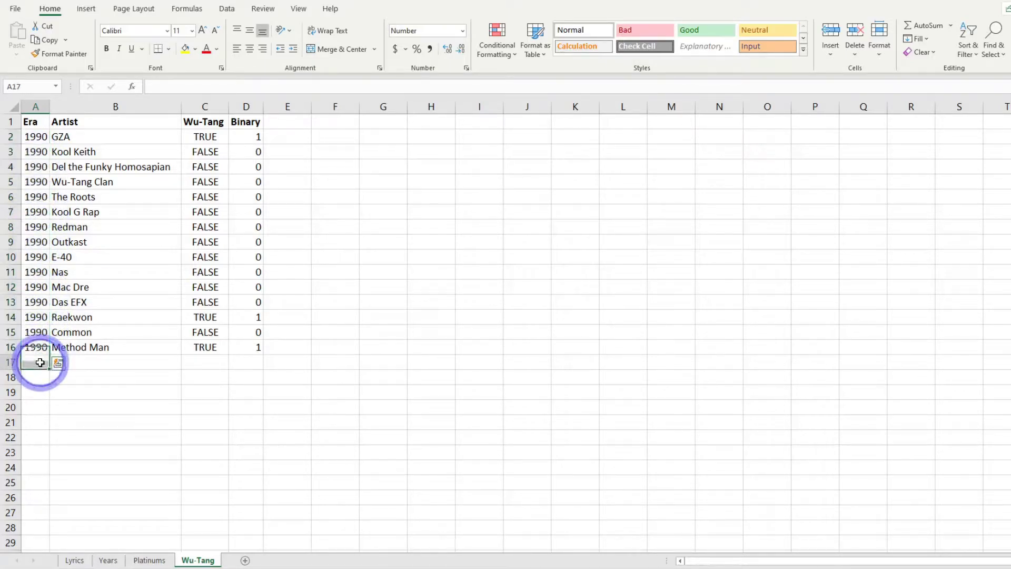
text(1)
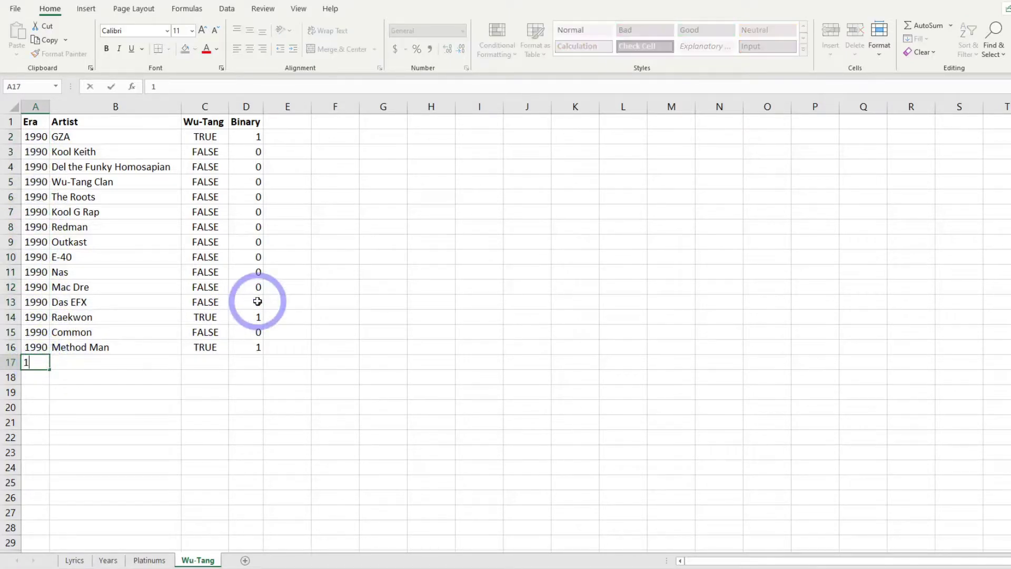
text(980)
key(Return)
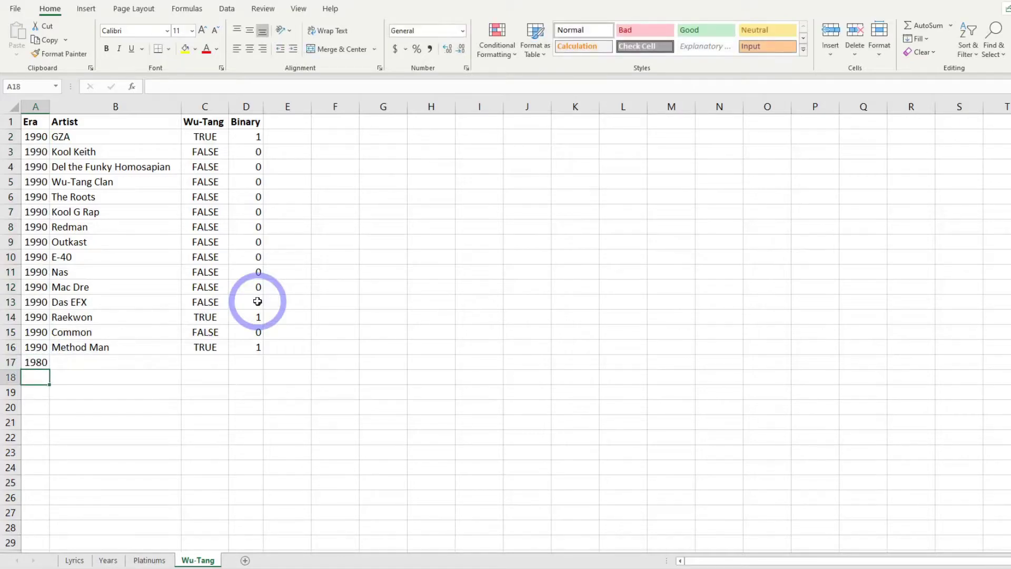
Step: Clear the 1980 entry from cell A17 and select the Era values in A2:A16
click(37, 361)
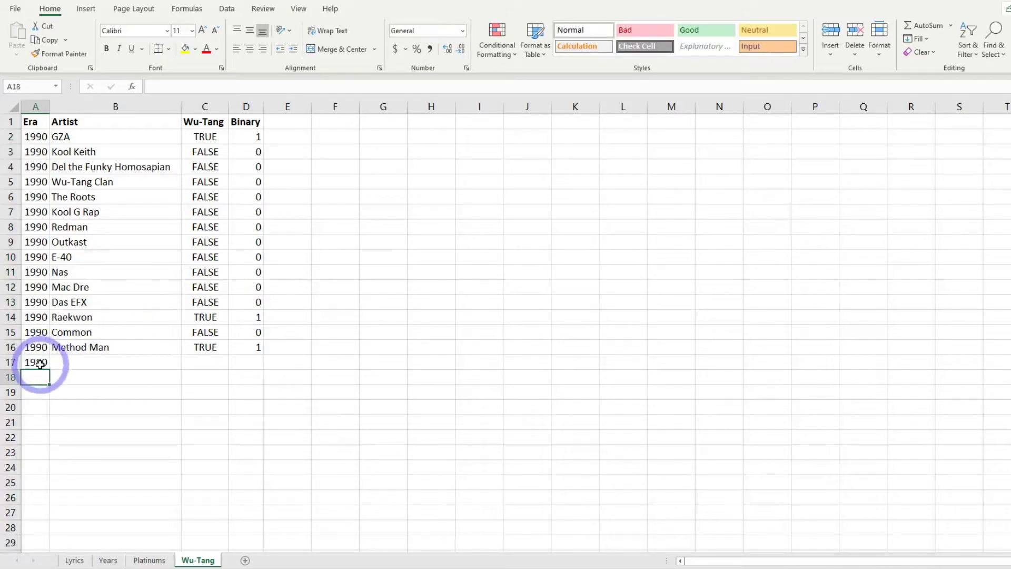
key(ctrl+z)
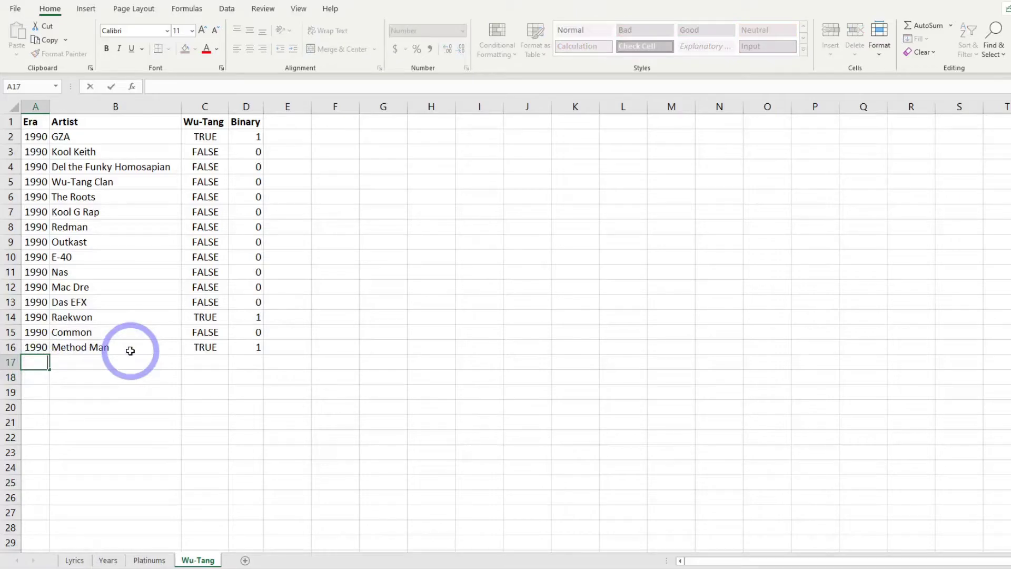
click(70, 374)
click(34, 122)
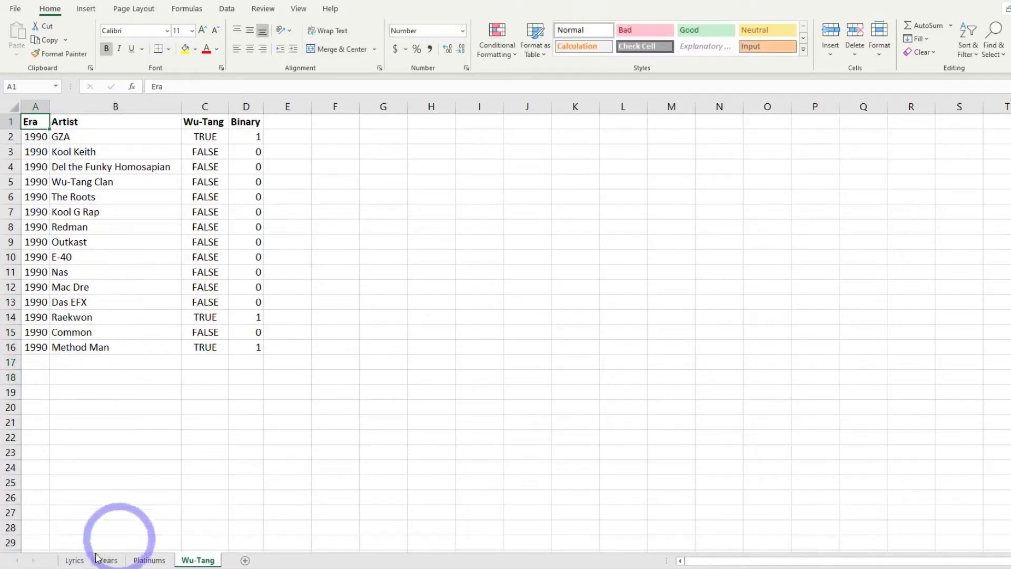
drag(37, 137, 42, 349)
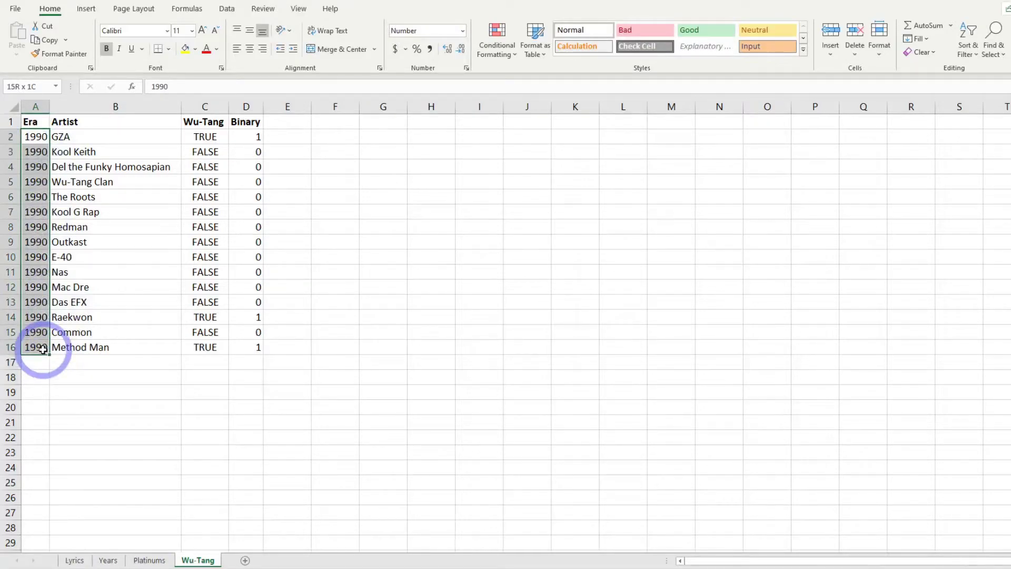
drag(41, 348, 41, 349)
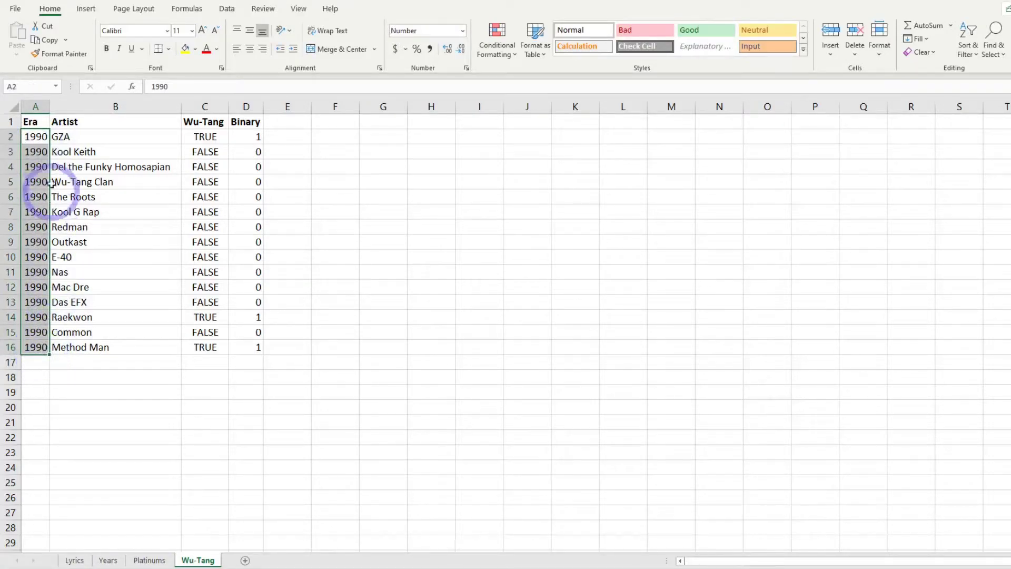
Step: On the Lyrics sheet, format the Proportion column as Percentage with 1 decimal place, and check cells C2, C16 and C9
click(108, 560)
click(79, 561)
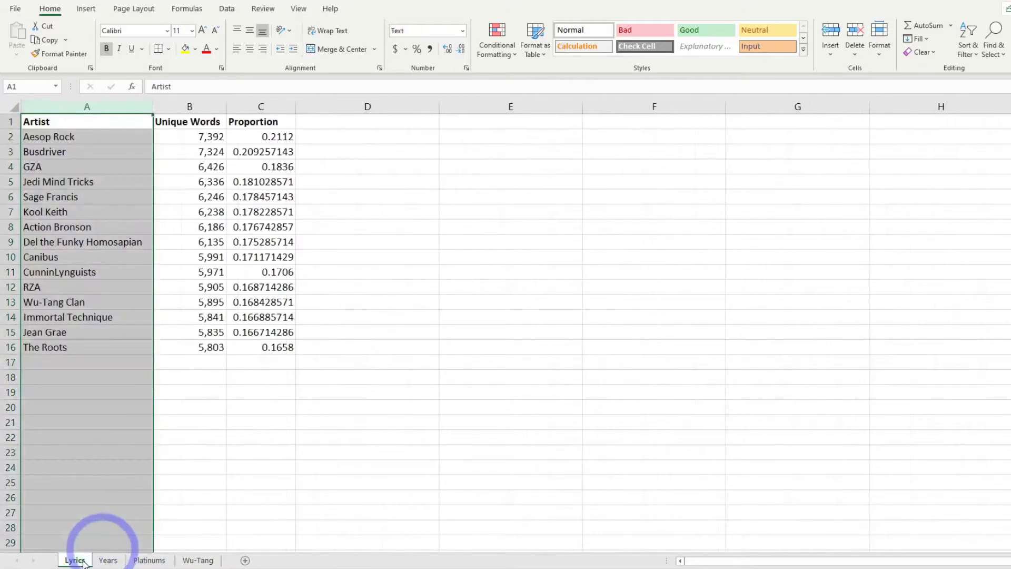
click(38, 121)
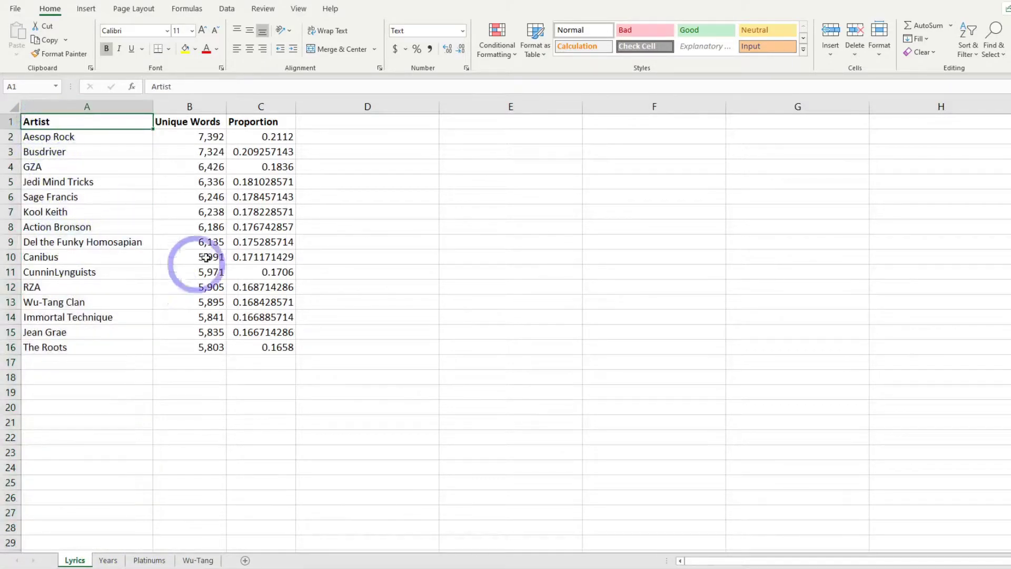
click(279, 109)
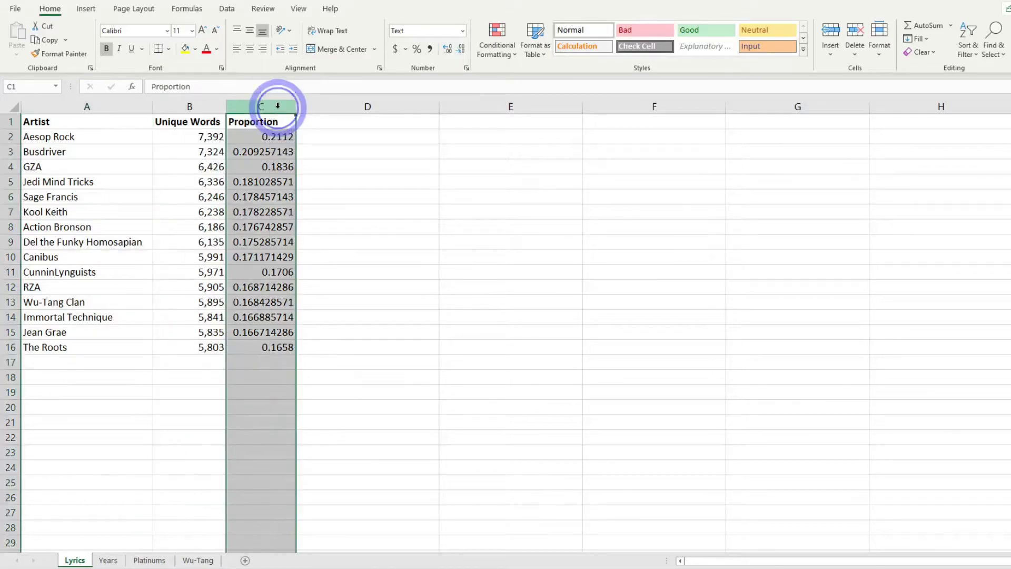
click(466, 68)
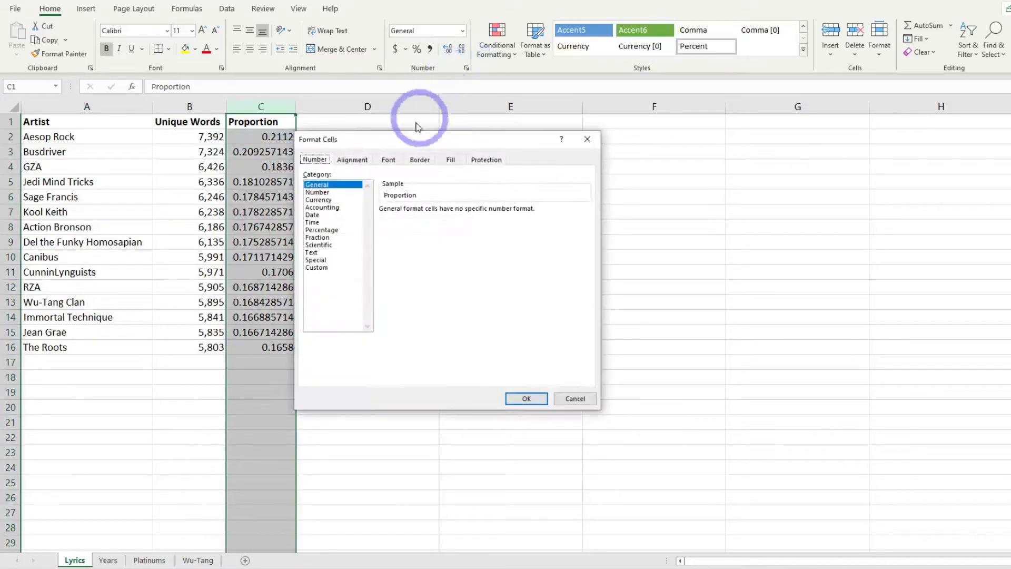
click(319, 230)
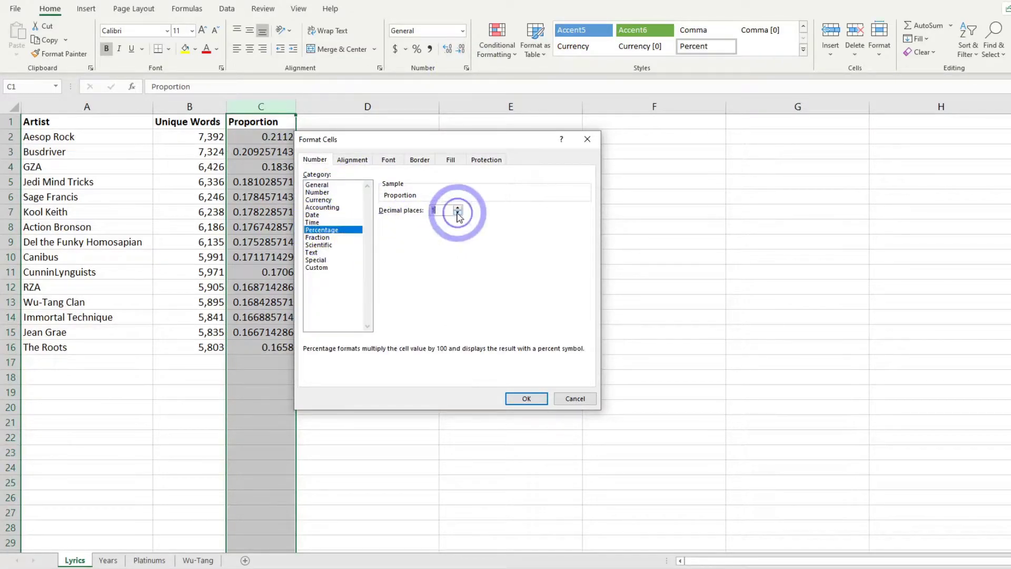
click(524, 400)
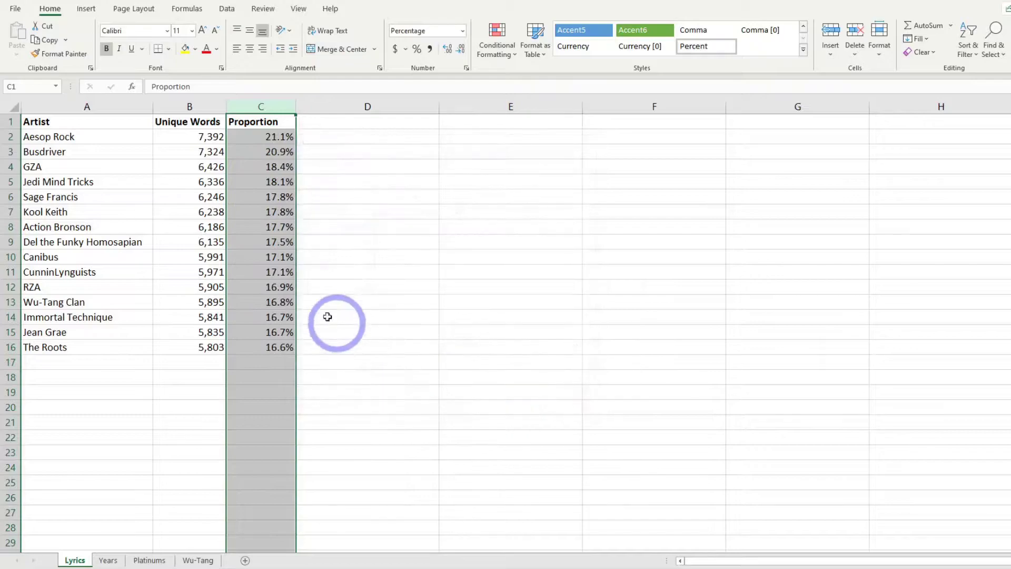
click(271, 213)
click(272, 139)
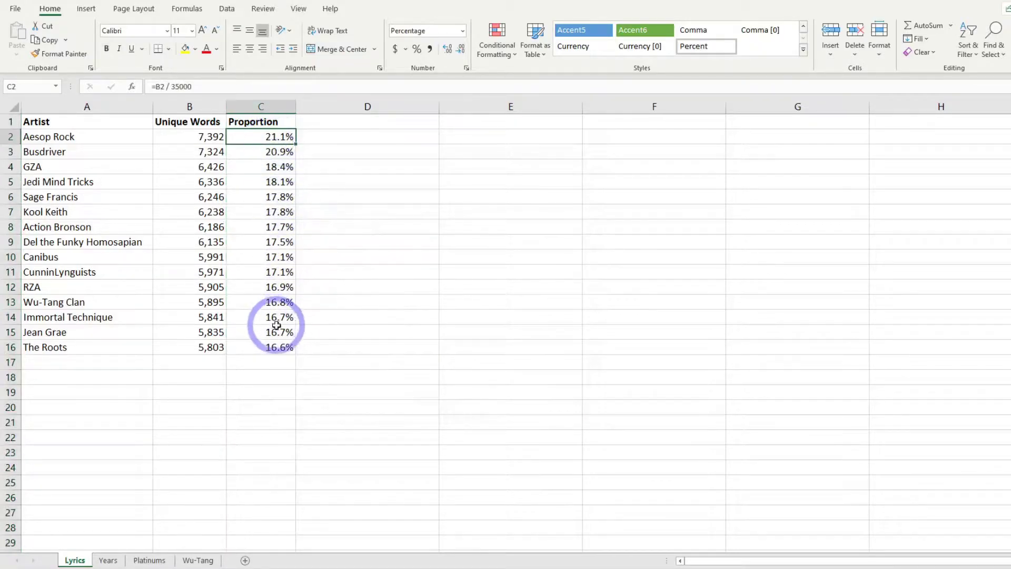
click(273, 346)
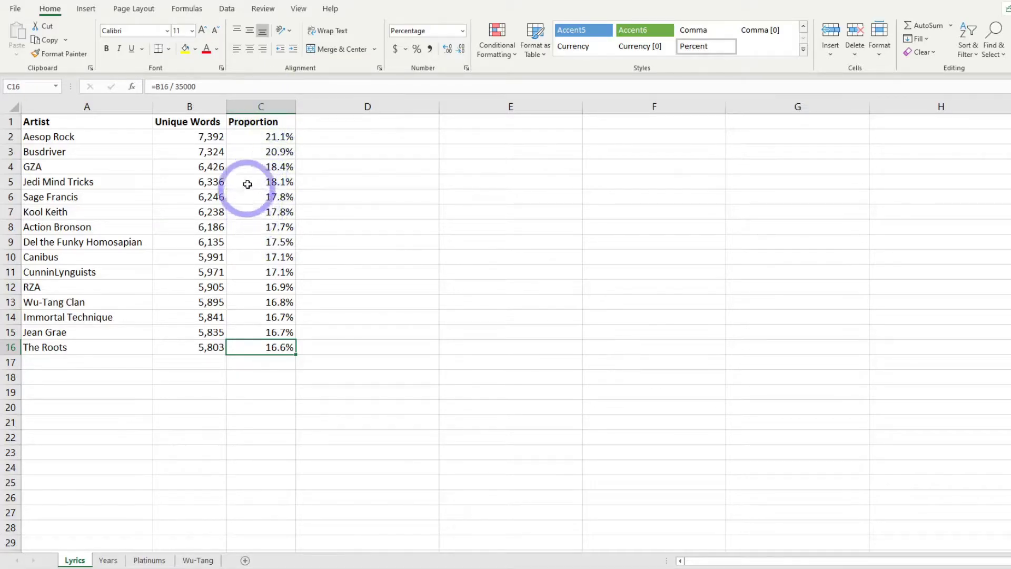
click(276, 139)
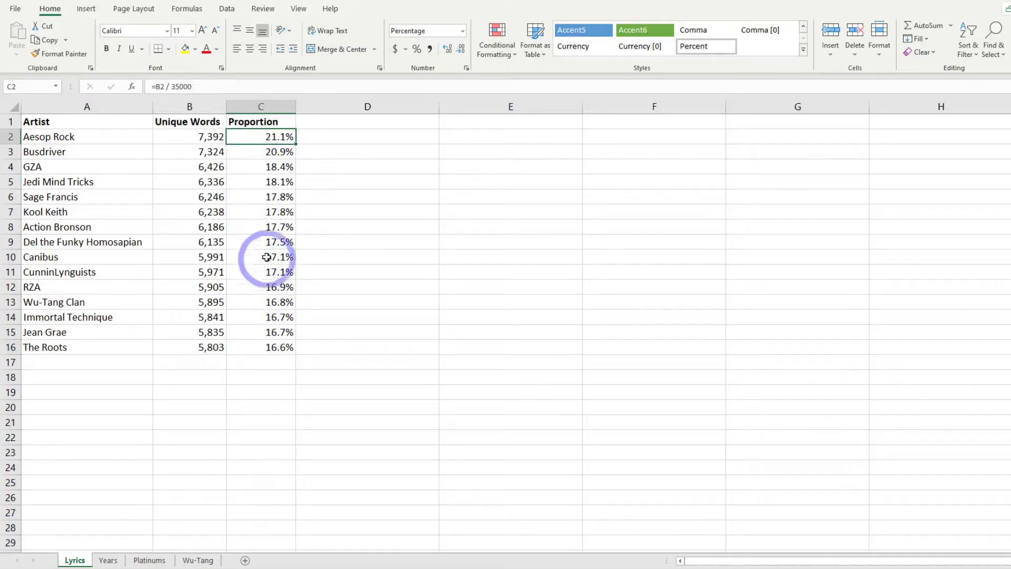
click(277, 243)
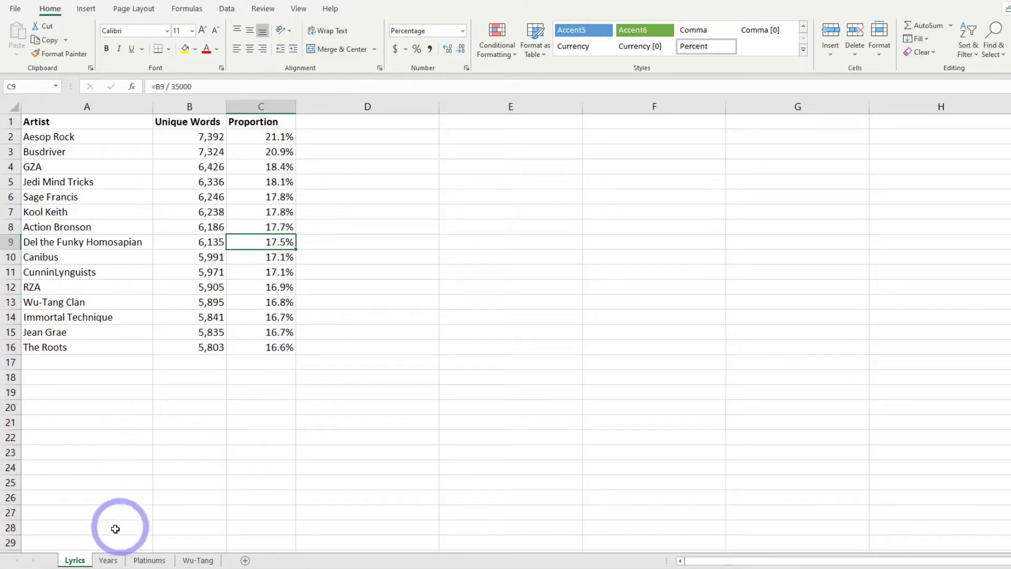
Step: On the Years sheet, apply the Date format type 2012-03-14 to the Date column and inspect the stored value in B2
click(108, 560)
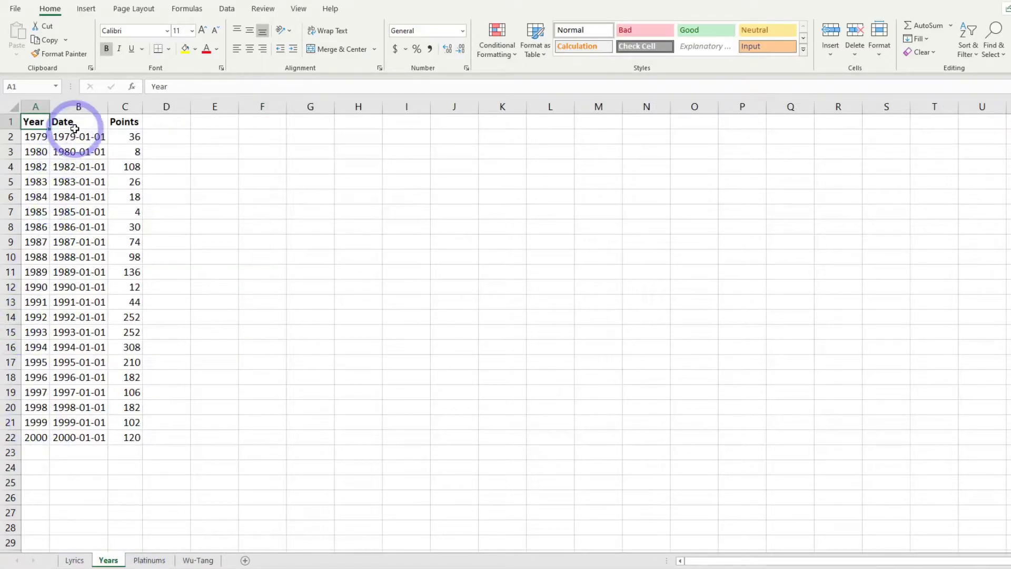
click(80, 107)
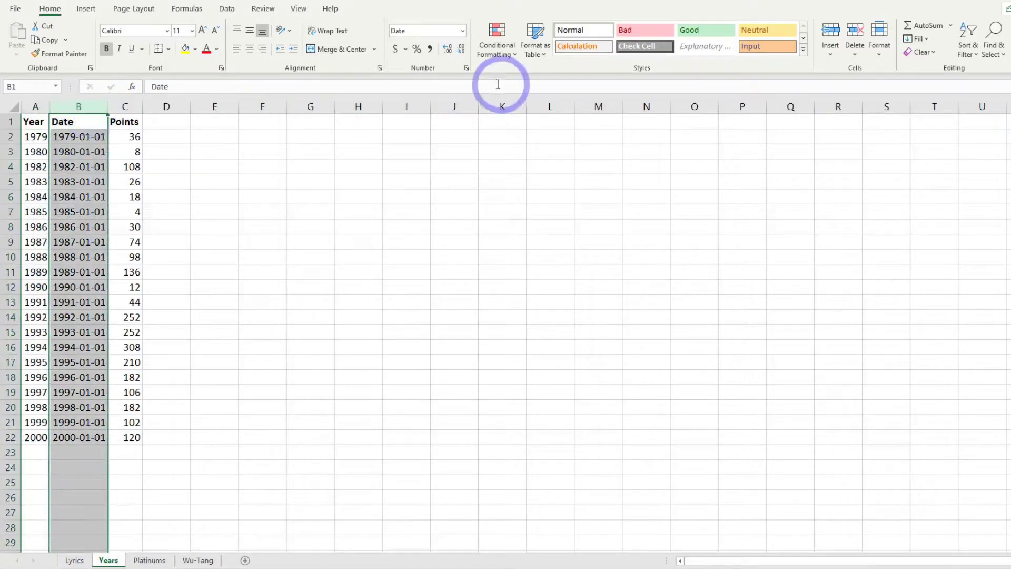
click(467, 69)
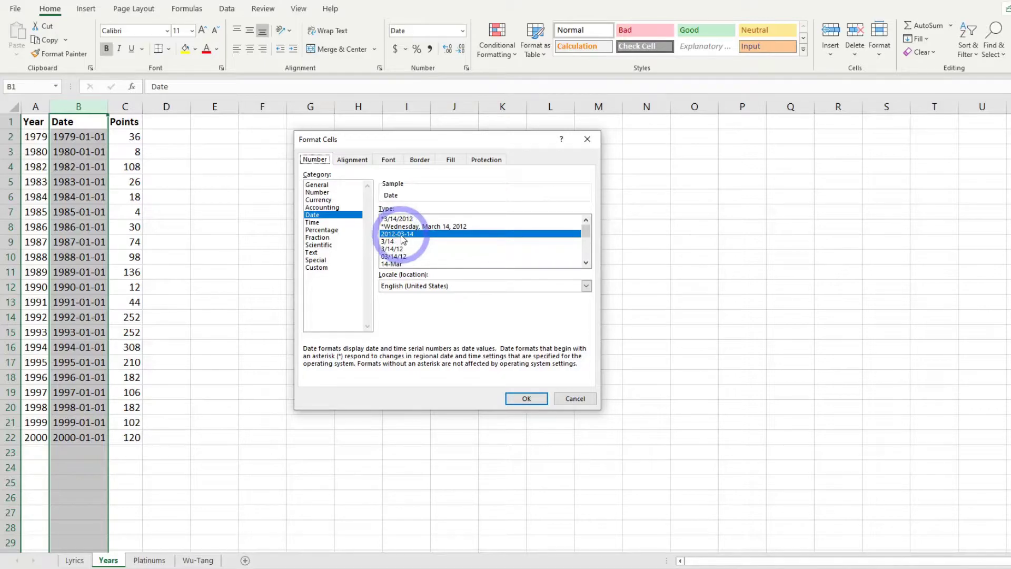
click(526, 399)
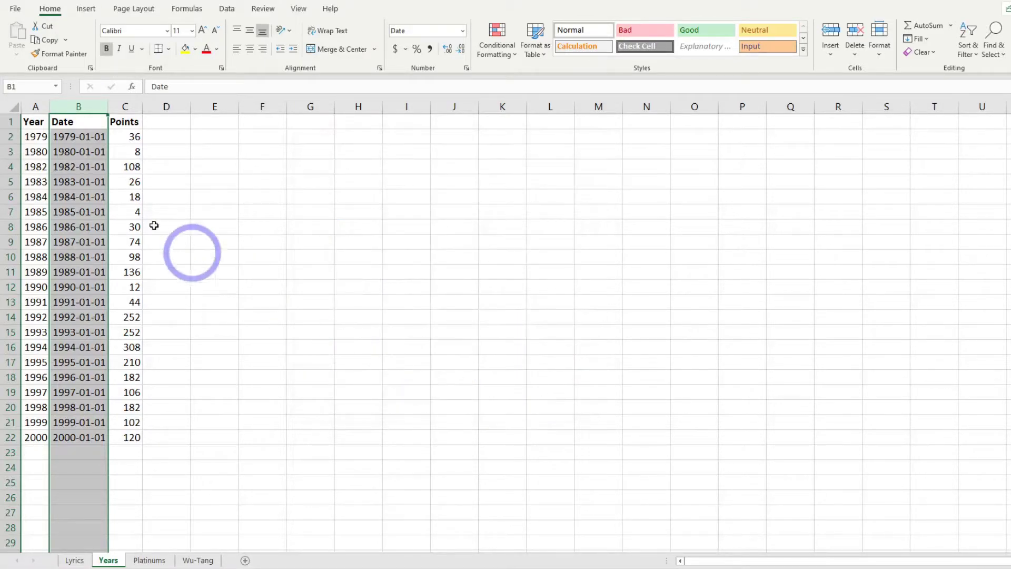
click(84, 124)
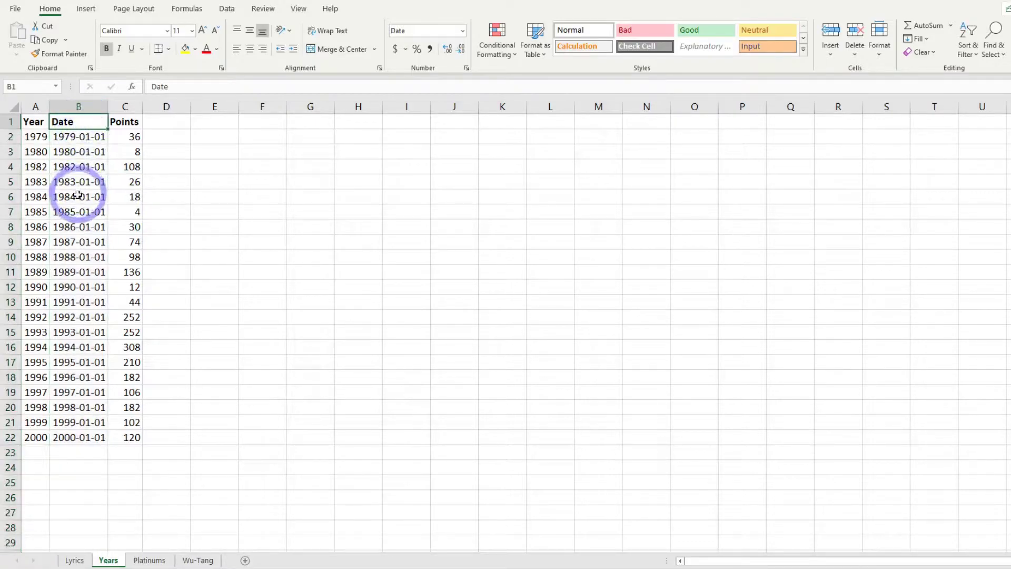
click(76, 137)
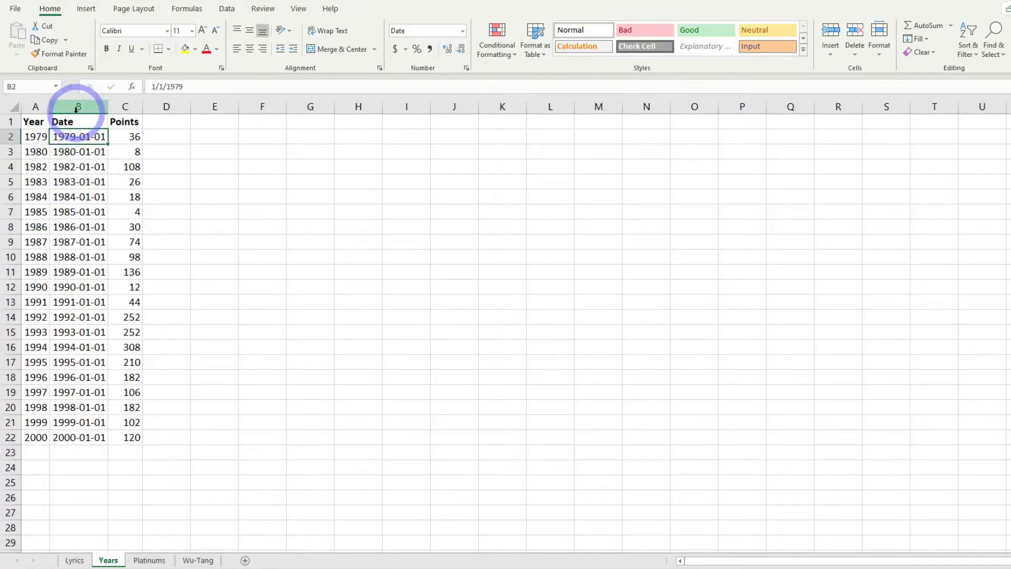
click(78, 194)
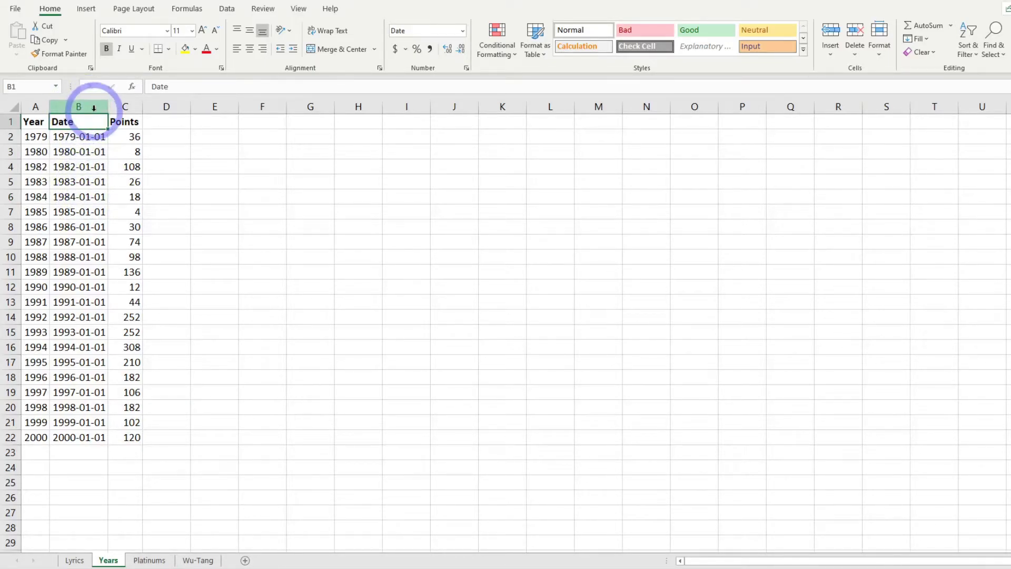
Step: Set the Date column to the long date type *Wednesday, March 14, 2012, and inspect the dates in B2:B4
click(93, 108)
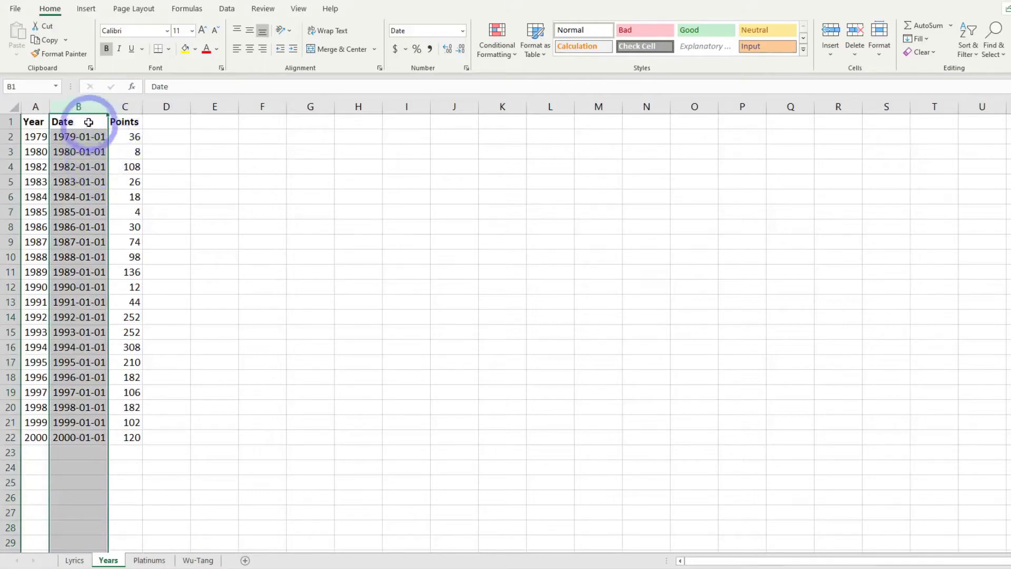
click(466, 68)
click(429, 227)
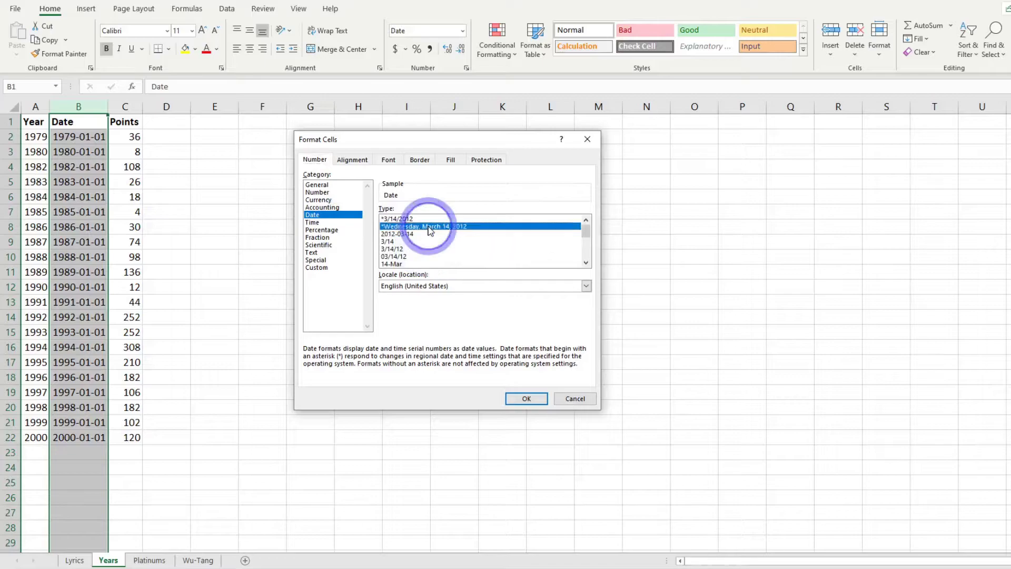
click(525, 398)
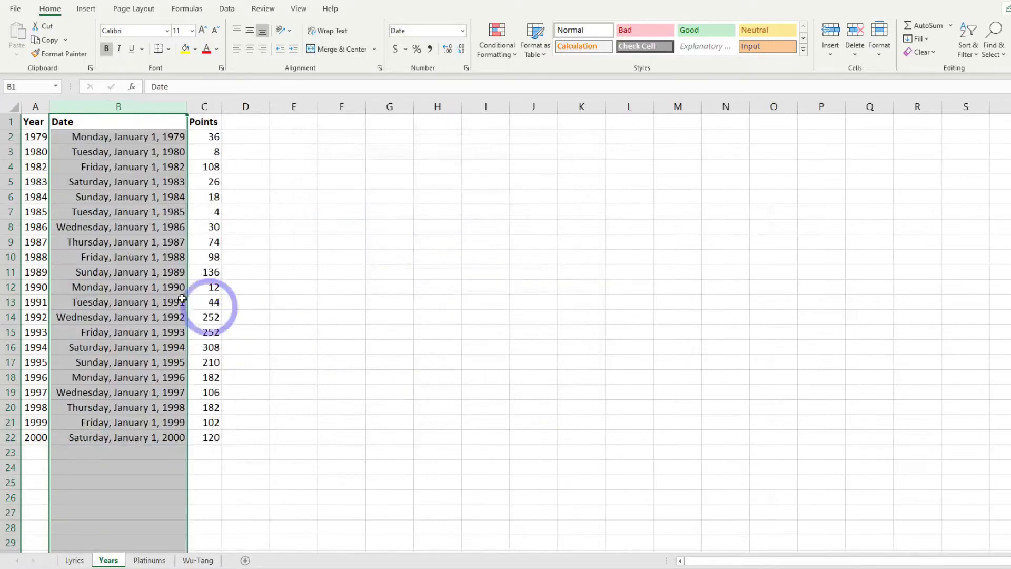
click(122, 142)
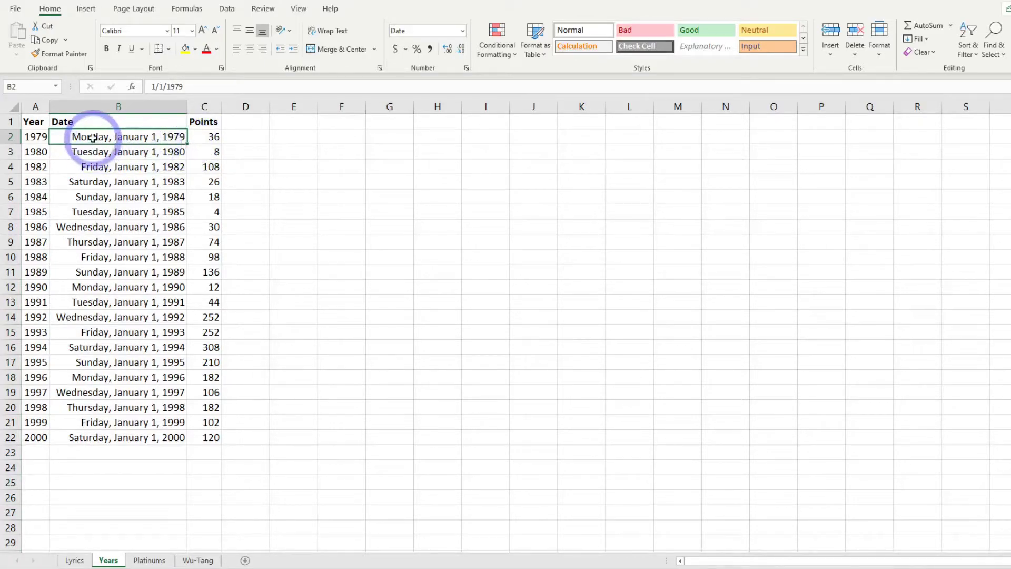
click(108, 152)
click(136, 168)
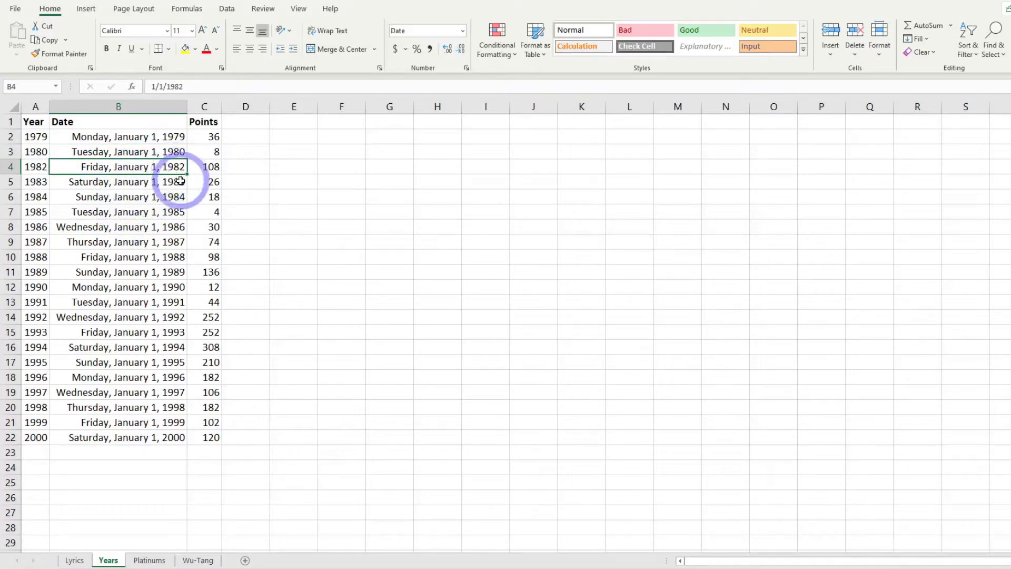
click(93, 132)
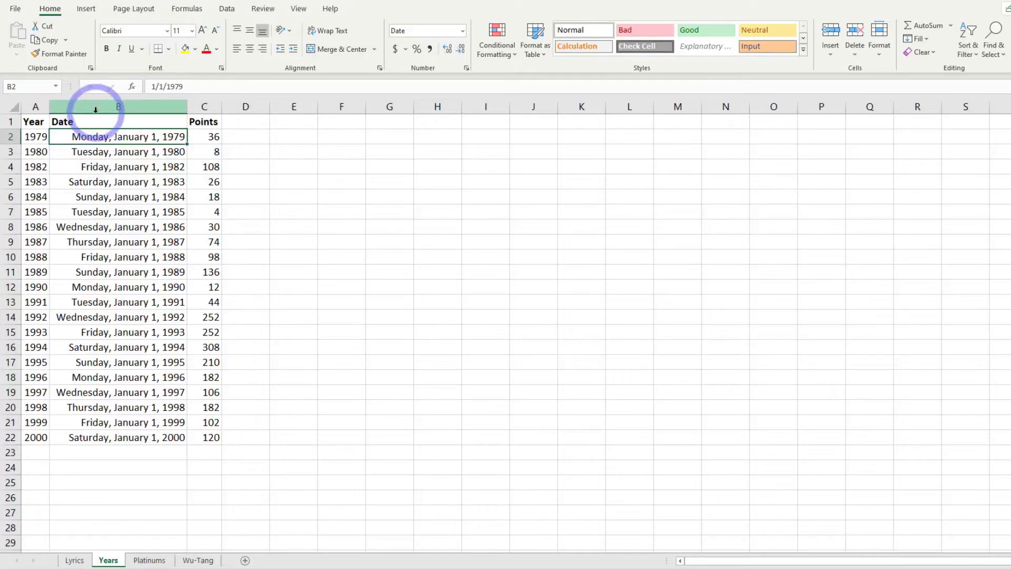
Step: On the Platinums sheet, review the number format categories available for the State column, leaving its format as it is
click(149, 560)
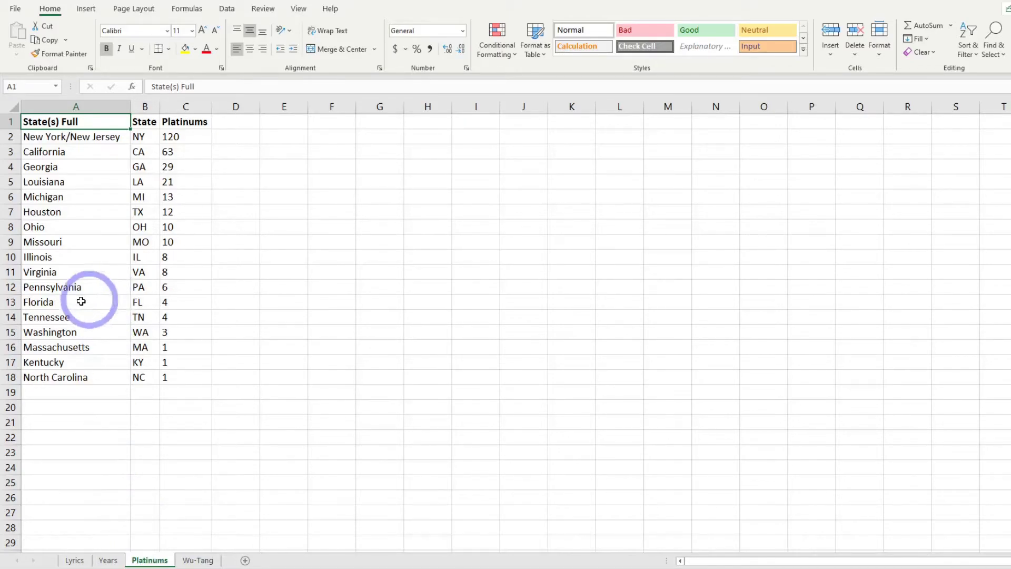
click(145, 106)
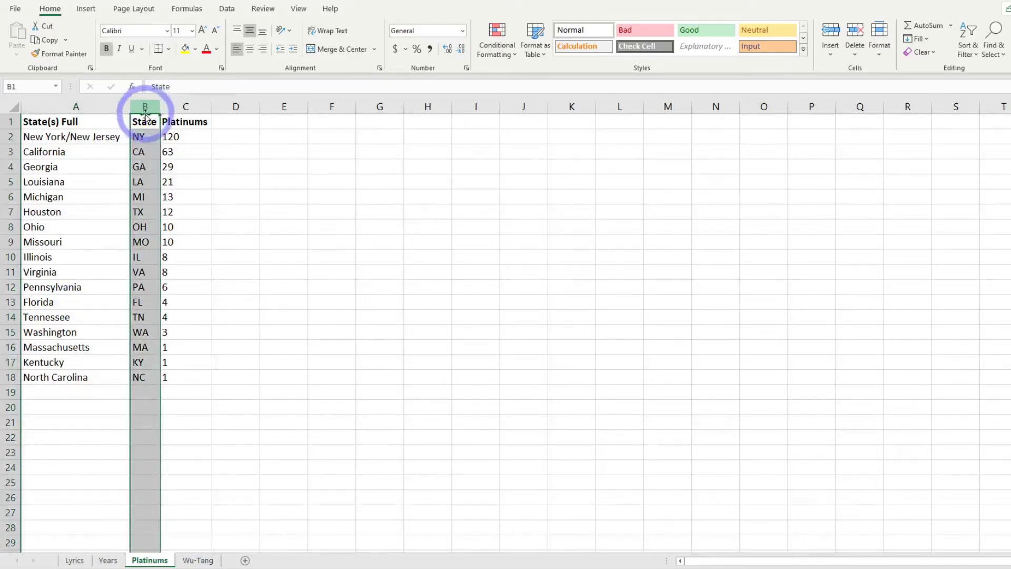
click(467, 69)
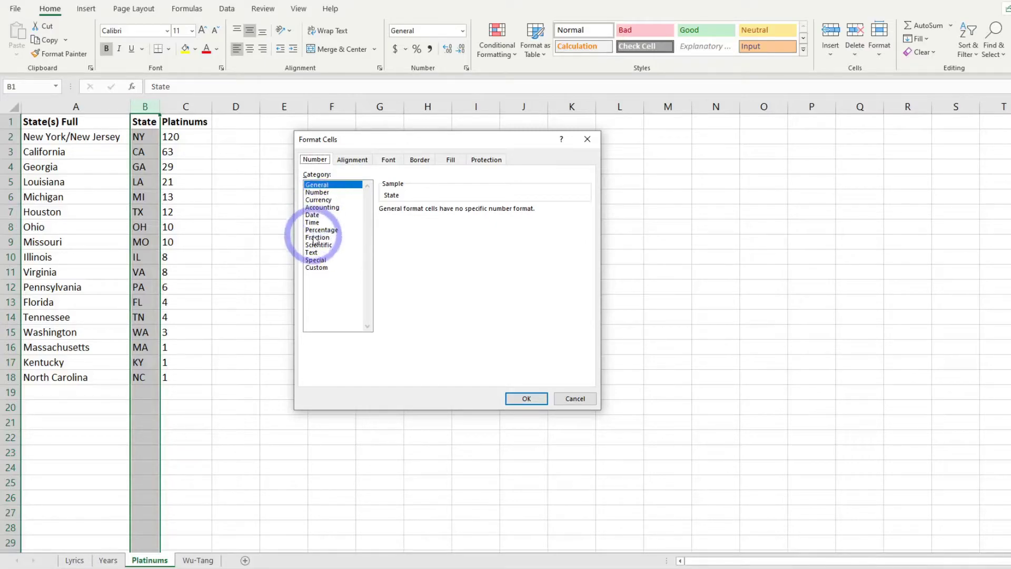
click(576, 399)
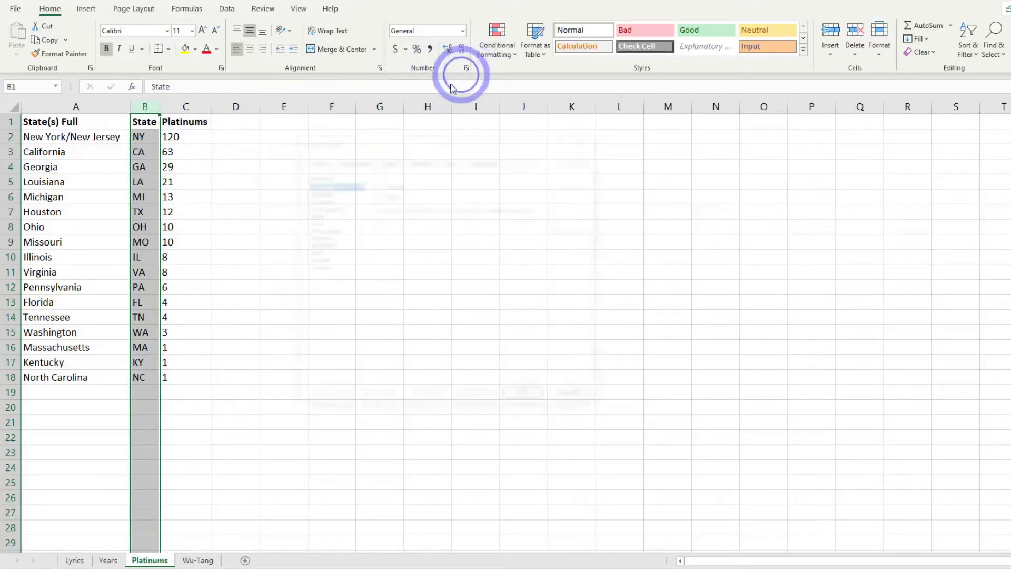
click(466, 68)
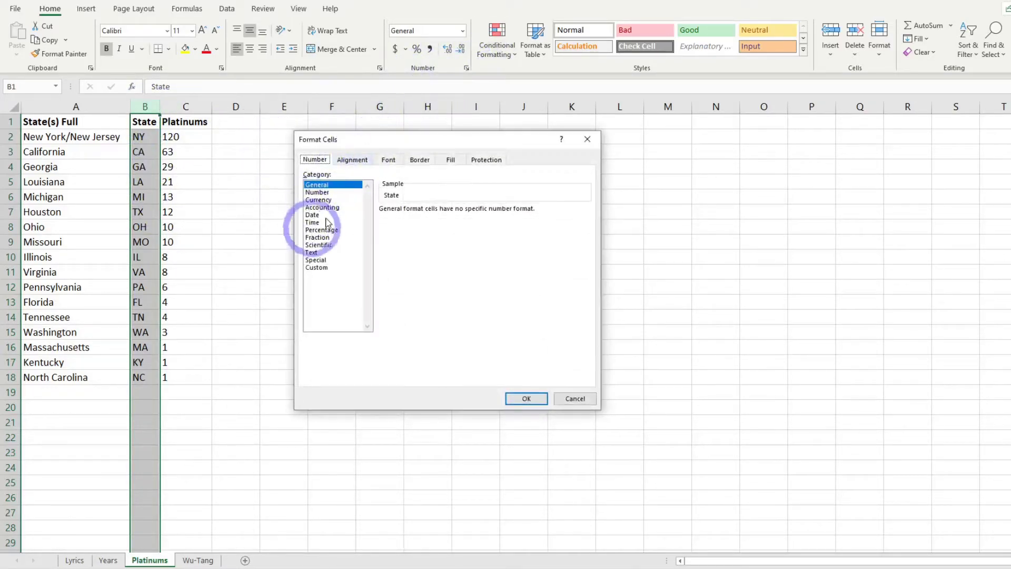
click(575, 398)
Step: Insert the recommended filled map chart from the State and Platinums columns
drag(147, 105, 182, 107)
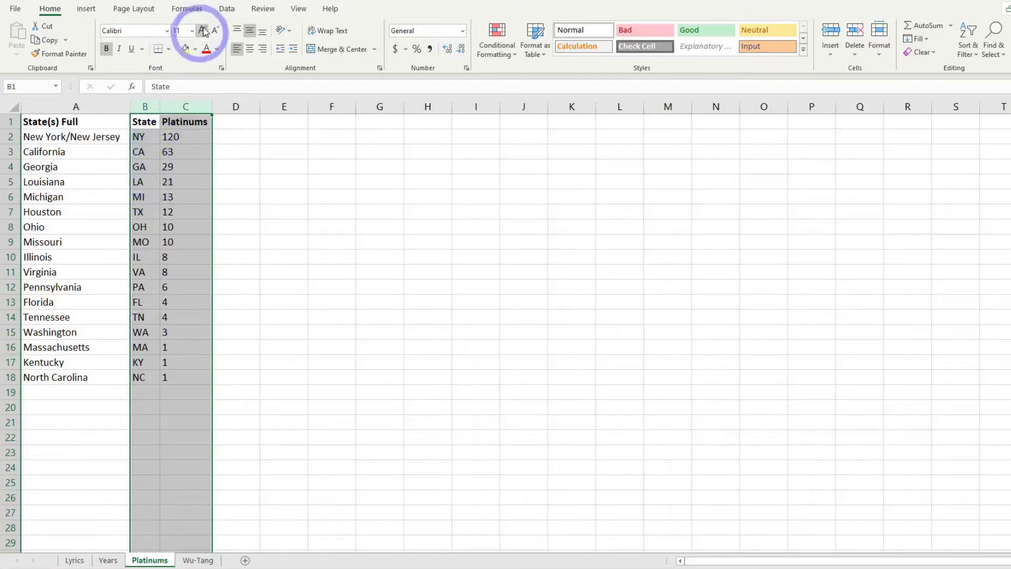
click(85, 10)
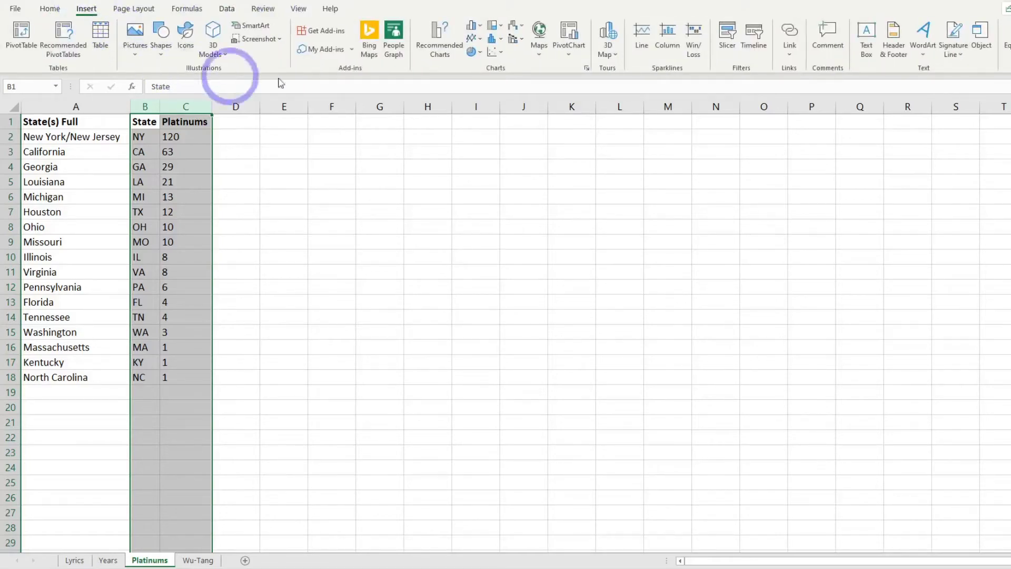
click(459, 49)
click(445, 237)
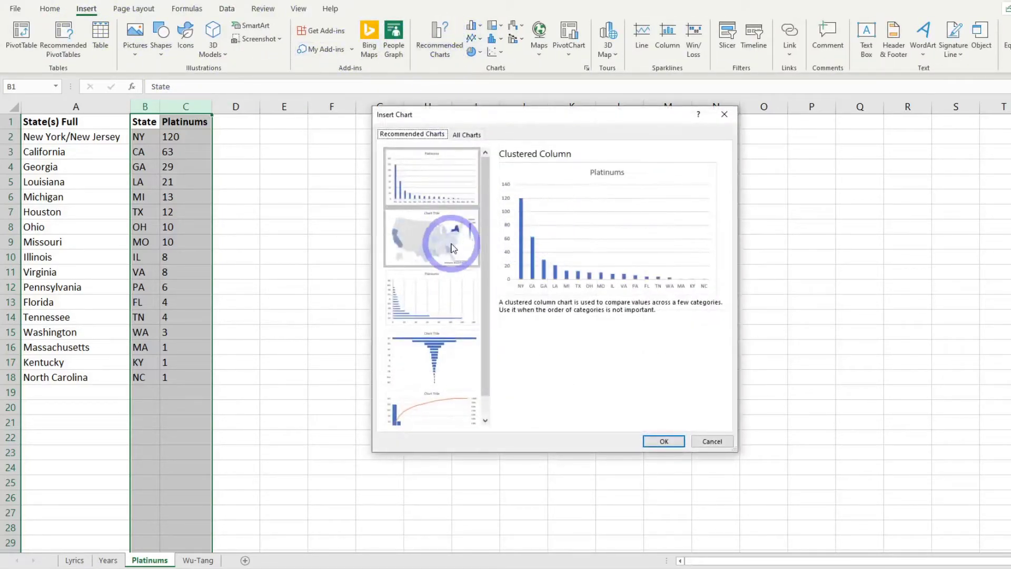
click(663, 441)
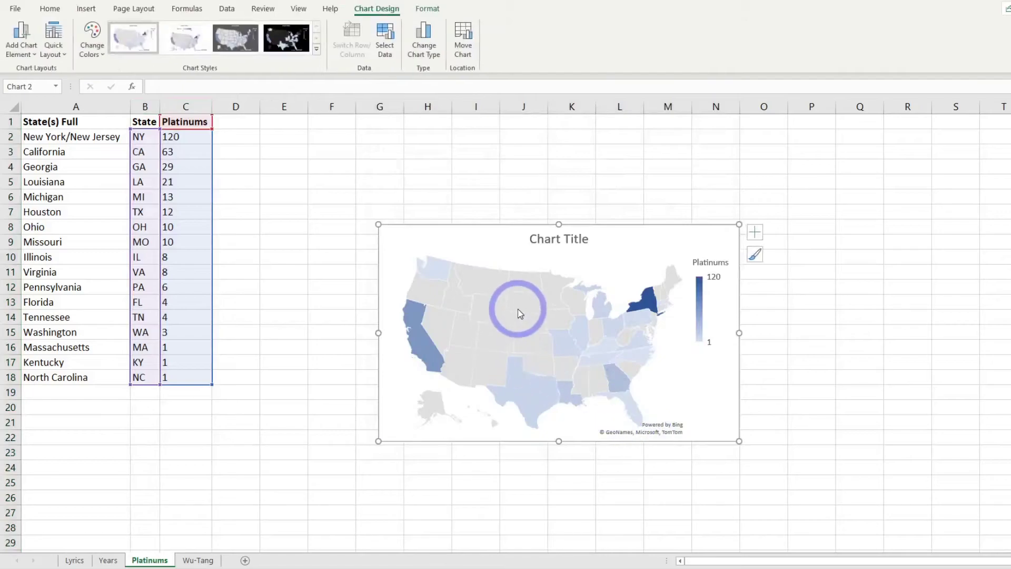
Step: Move the map chart beside the table near row 2, and review the State column and the chart's source range
drag(435, 226, 309, 151)
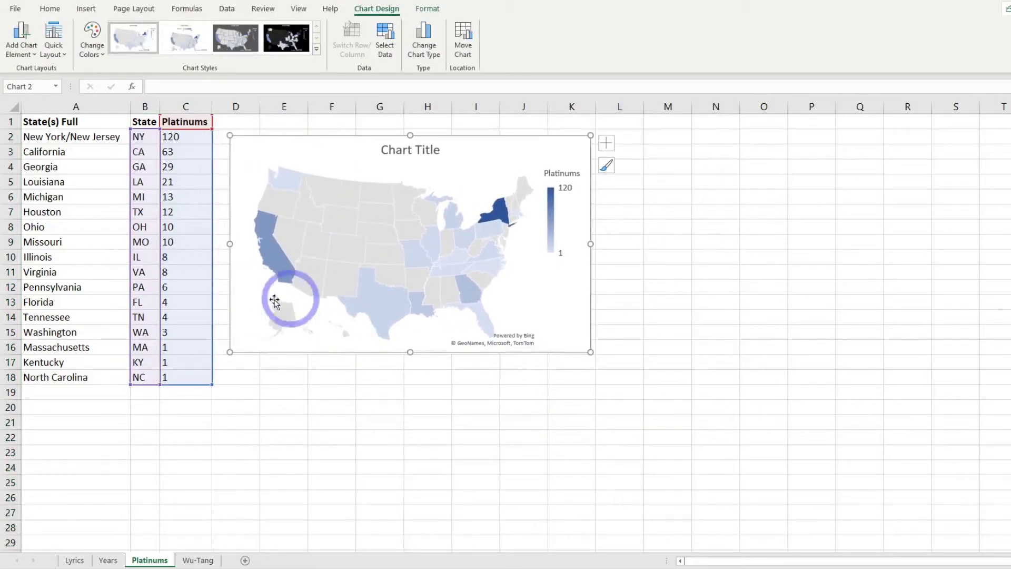
click(477, 418)
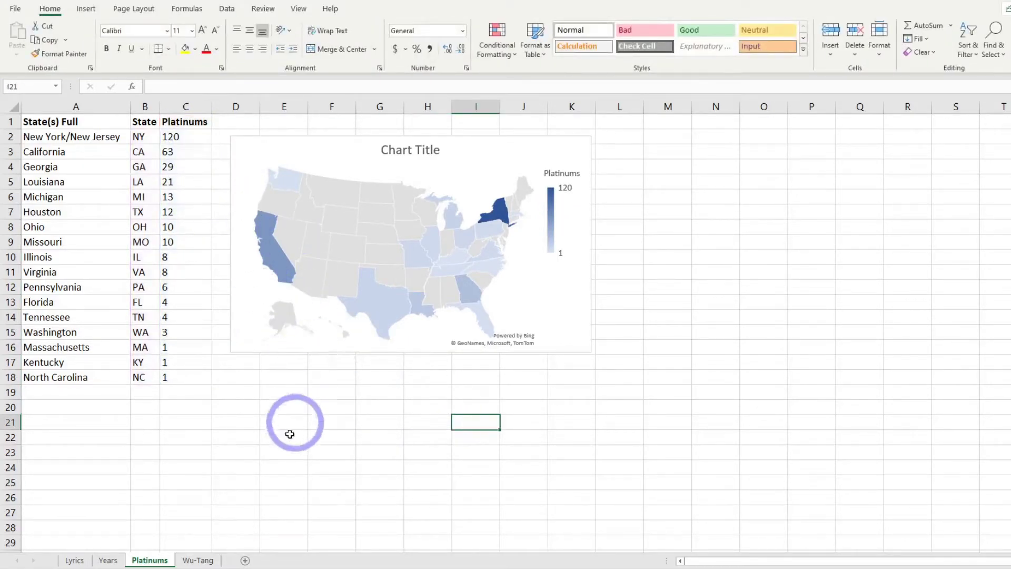
click(147, 107)
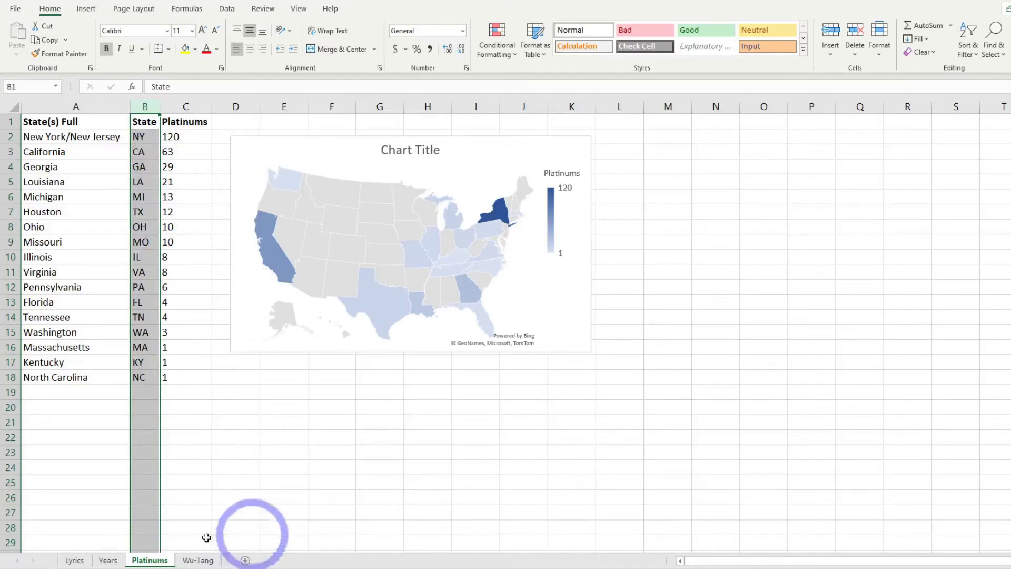
click(533, 341)
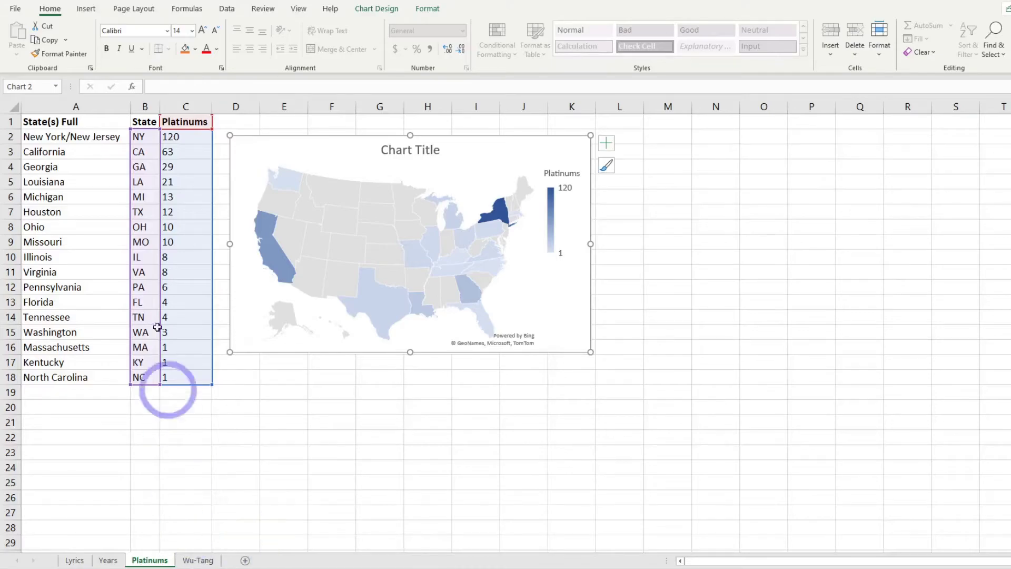
Step: On the Wu-Tang sheet, inspect the Wu-Tang column's logical values in C2 and C3 and the Binary column
click(198, 560)
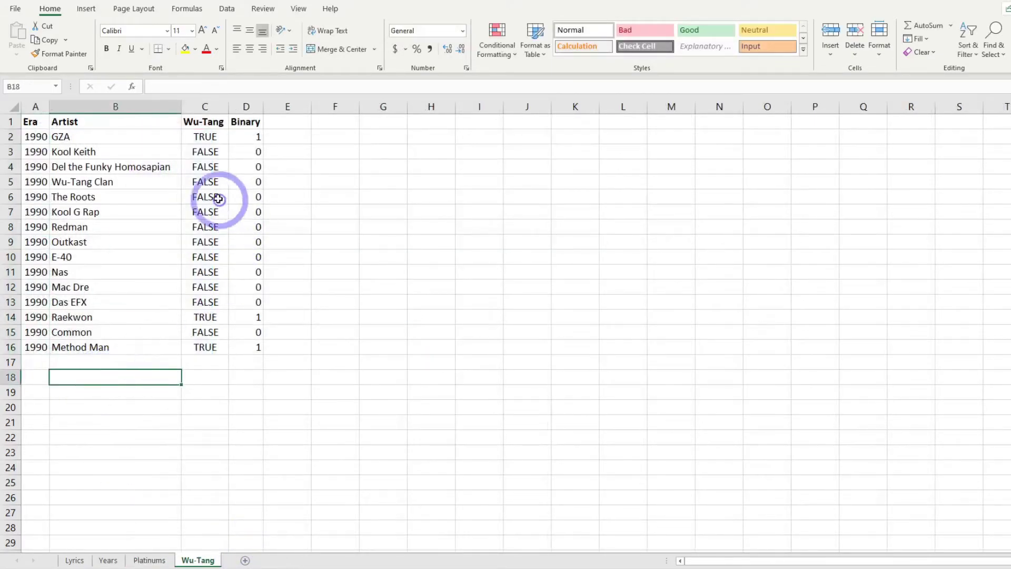
click(209, 120)
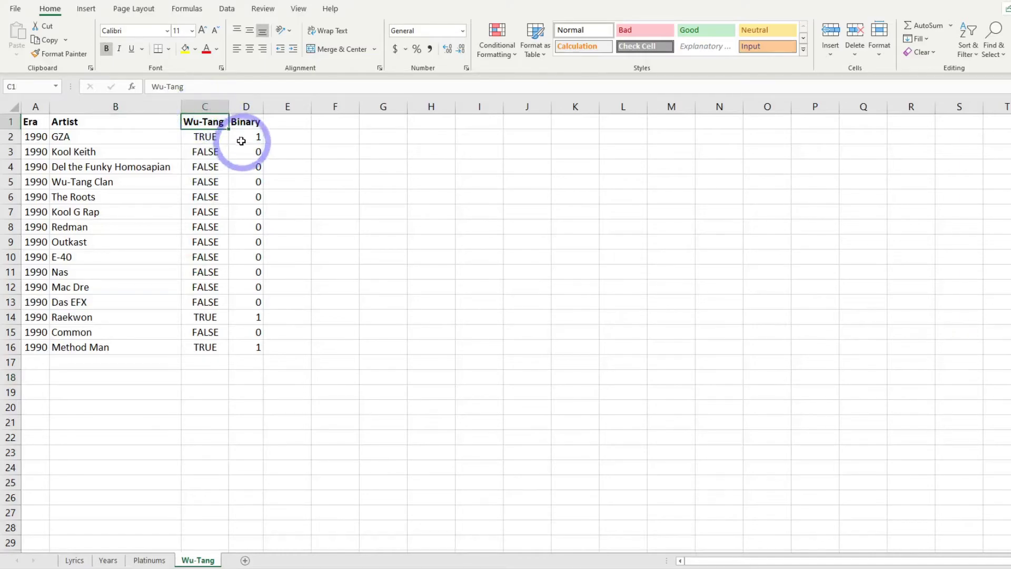
click(246, 106)
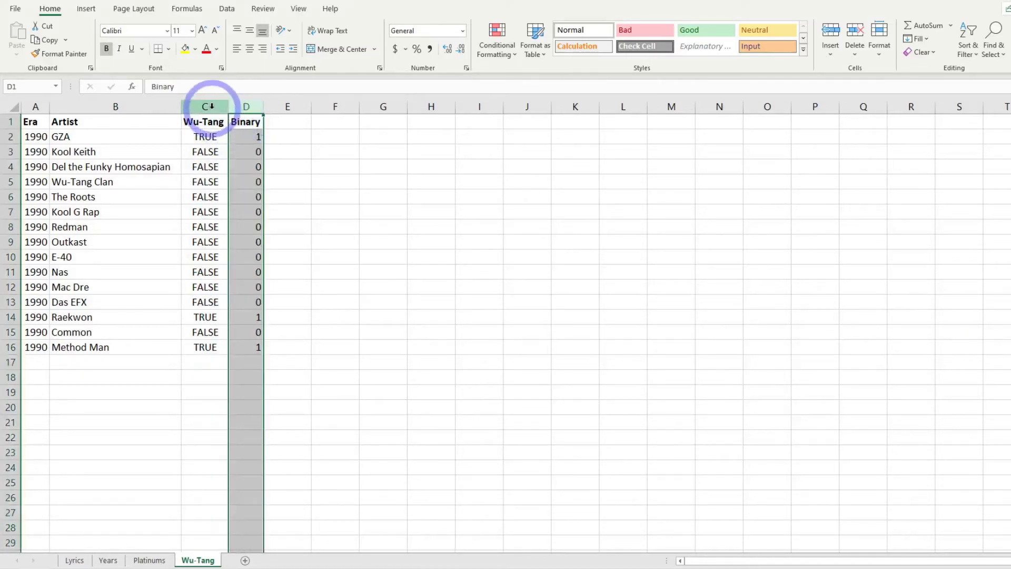
click(205, 137)
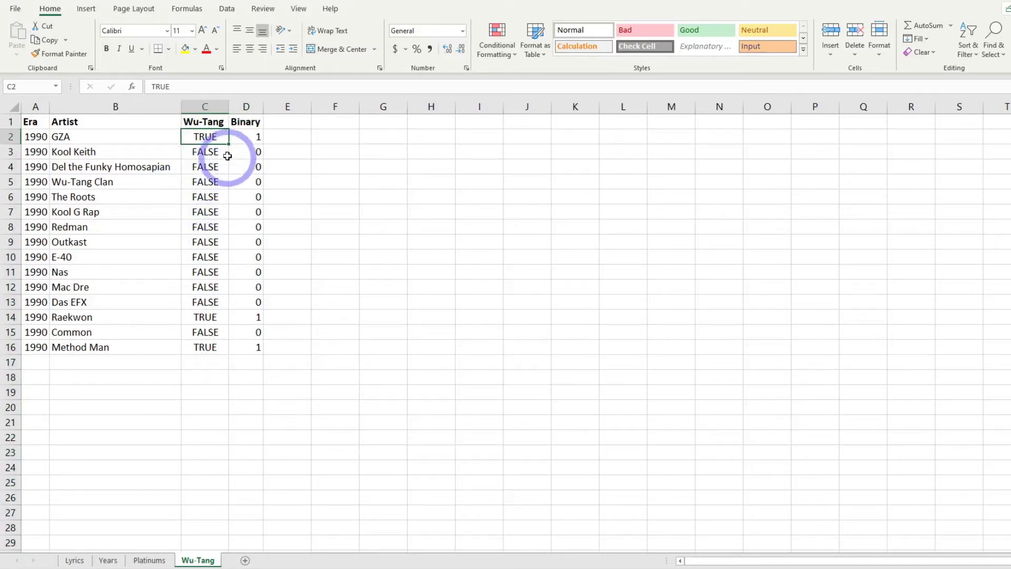
click(209, 156)
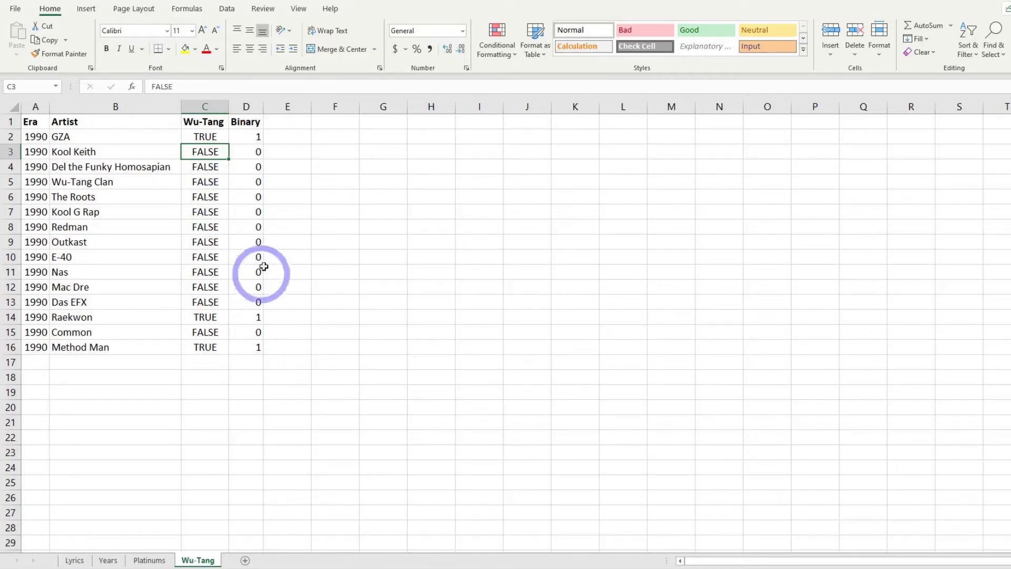
click(204, 123)
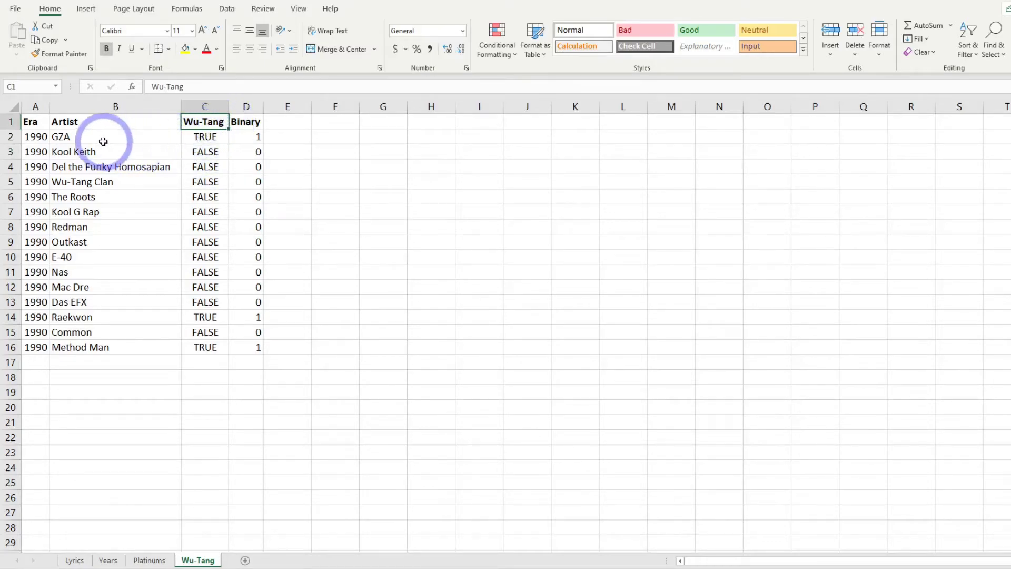
Step: Compare the artists in rows 2, 14 and 16 with their entries in the Wu-Tang column
click(140, 136)
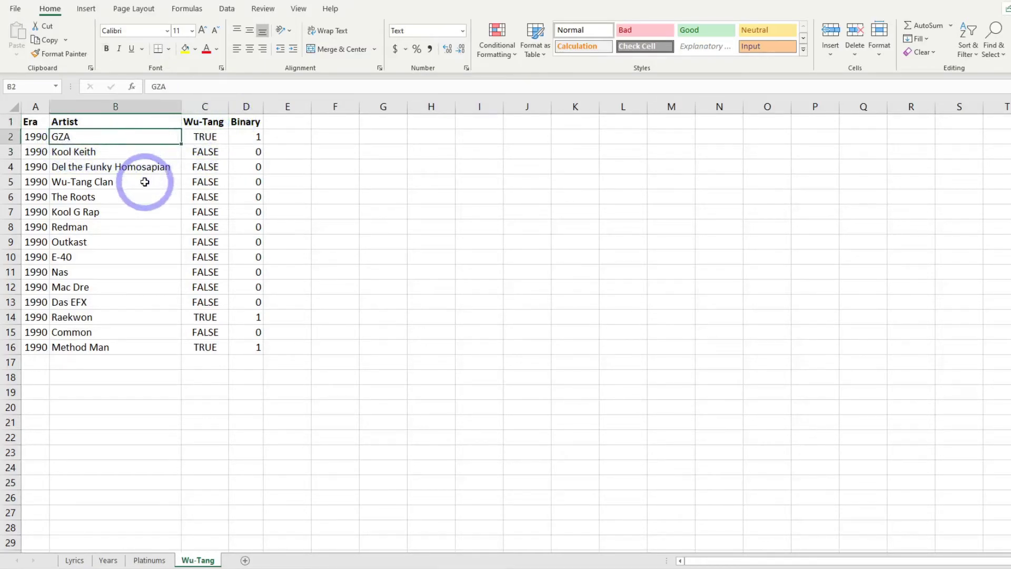
click(194, 139)
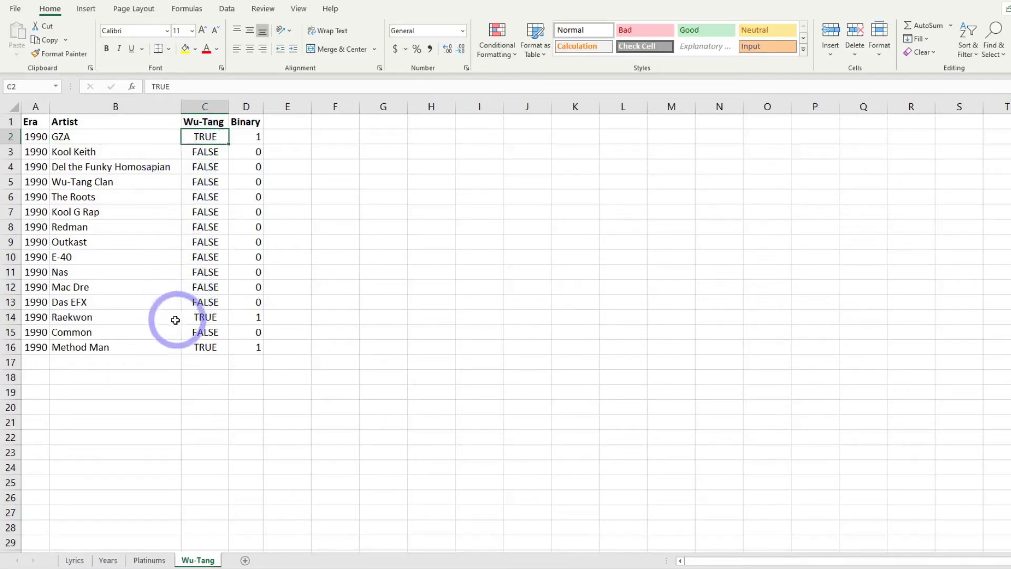
click(159, 317)
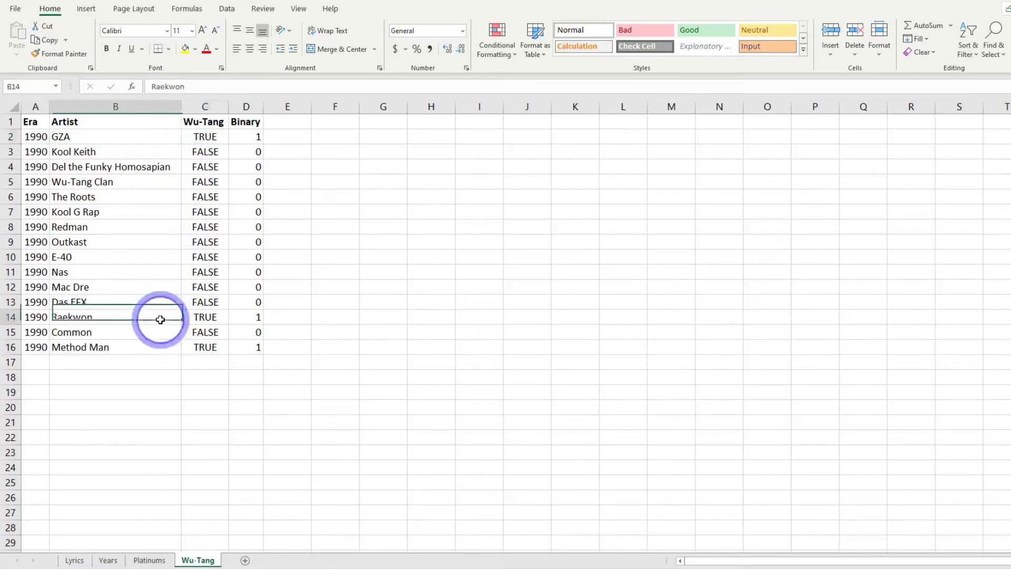
click(213, 321)
click(146, 352)
click(199, 352)
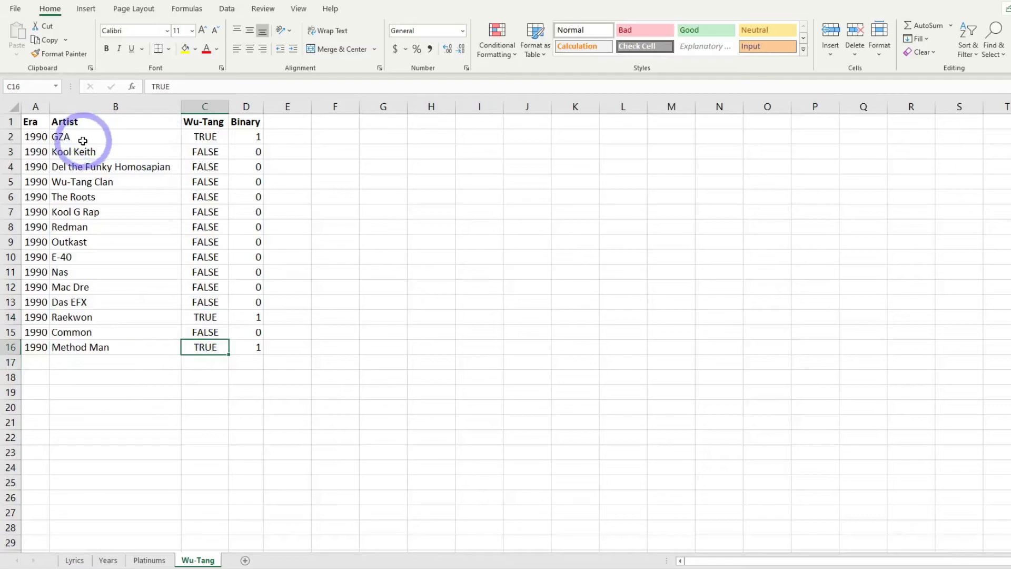
click(103, 138)
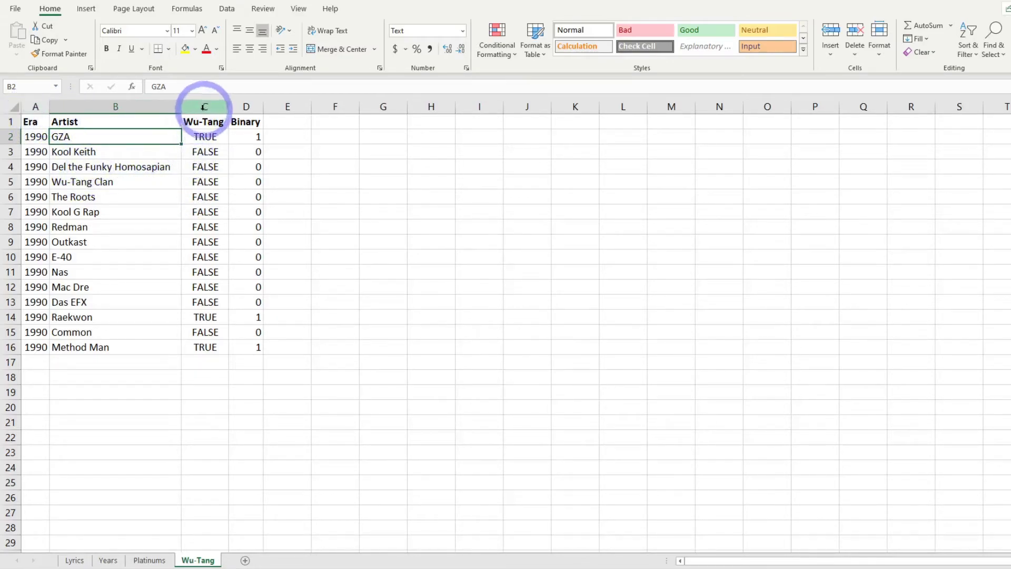
Step: Examine the Era values in A2:A16 and the Artist entries, and compare the Wu-Tang and Binary values in rows 2 and 3
drag(32, 136, 33, 343)
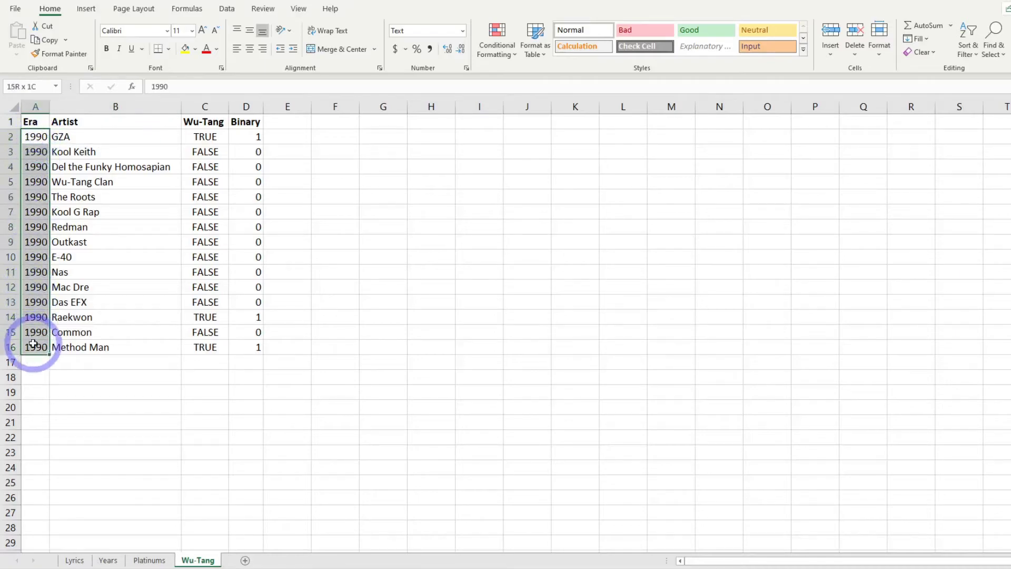
click(74, 138)
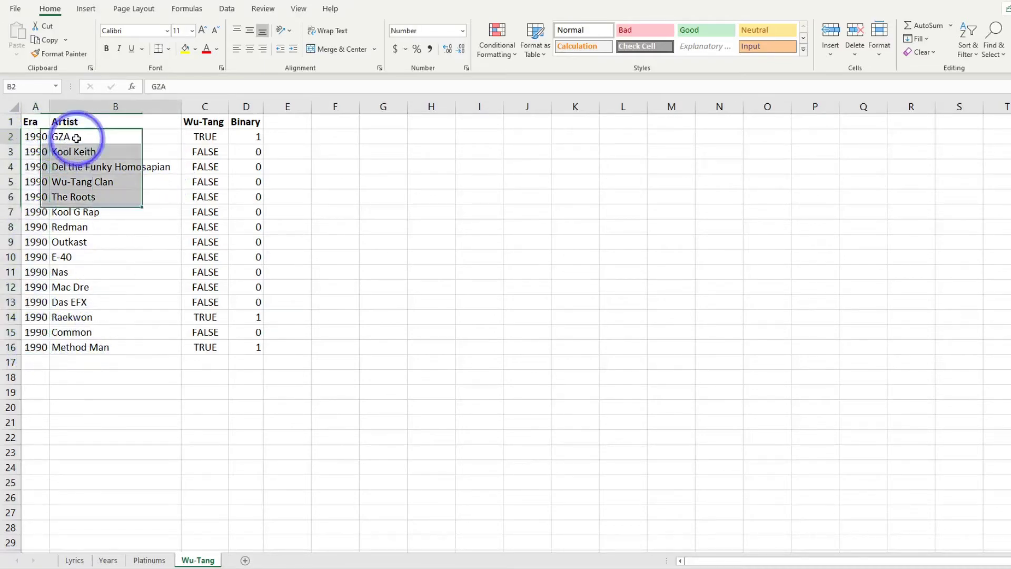
click(90, 345)
drag(30, 138, 29, 349)
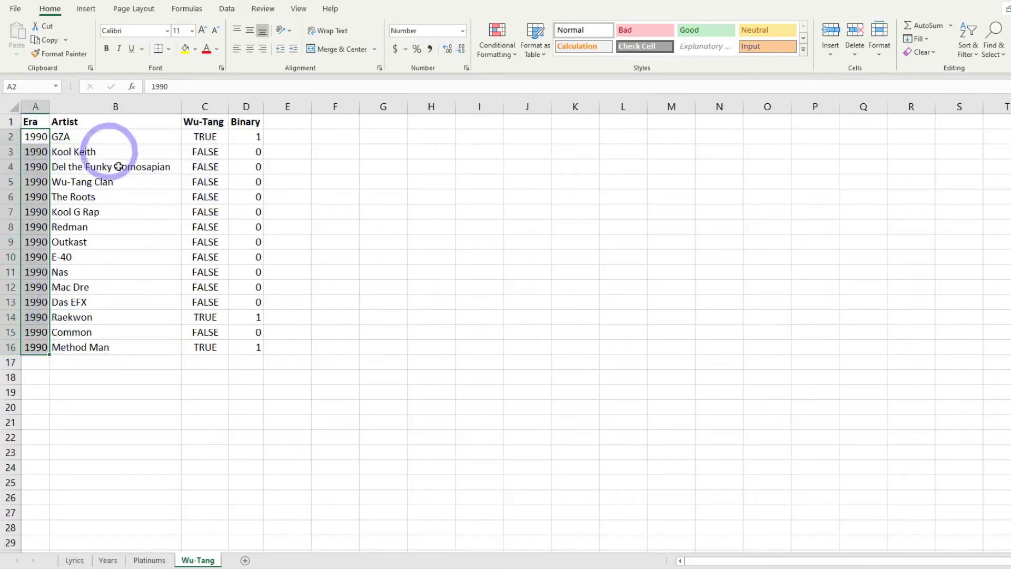
click(220, 138)
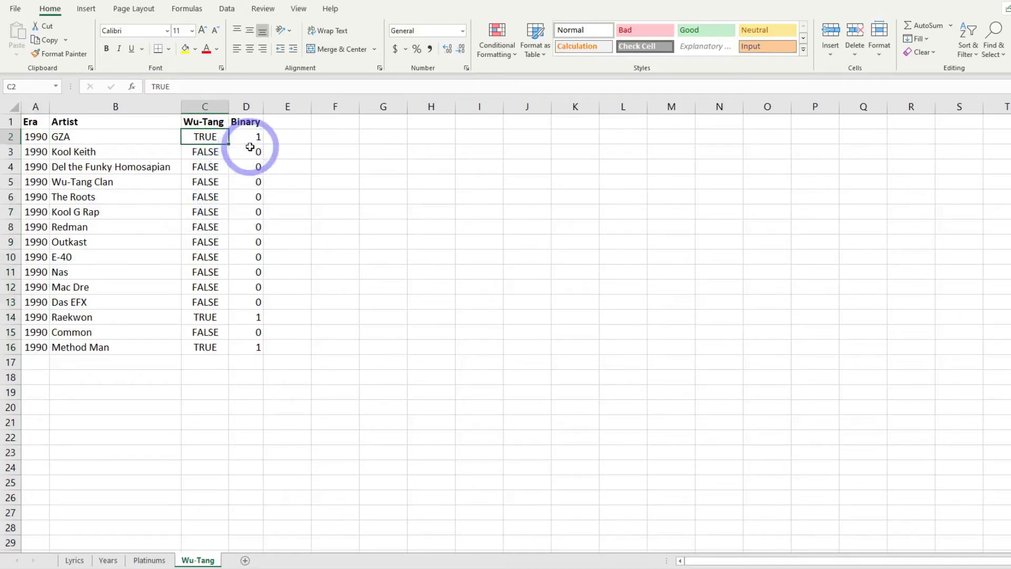
click(213, 155)
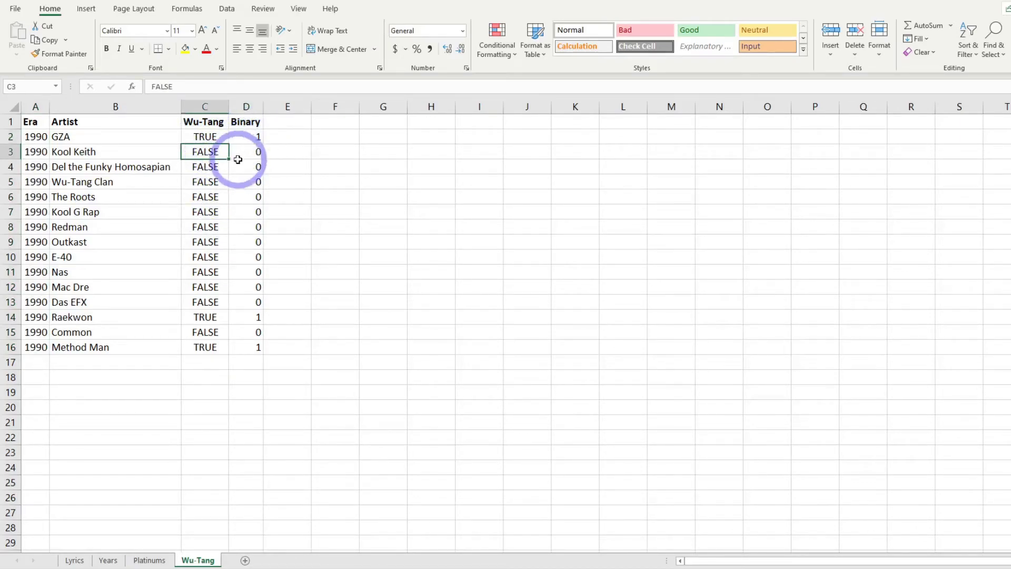
click(243, 154)
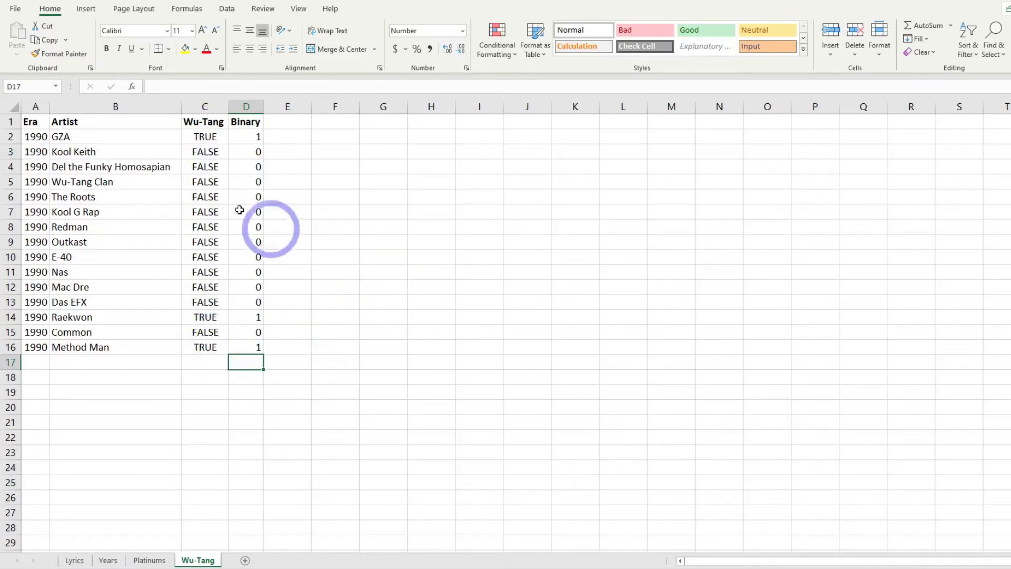
Step: Total the Binary values D2:D16 with AutoSum in cell D17, and check the formula and the value in D2
click(928, 25)
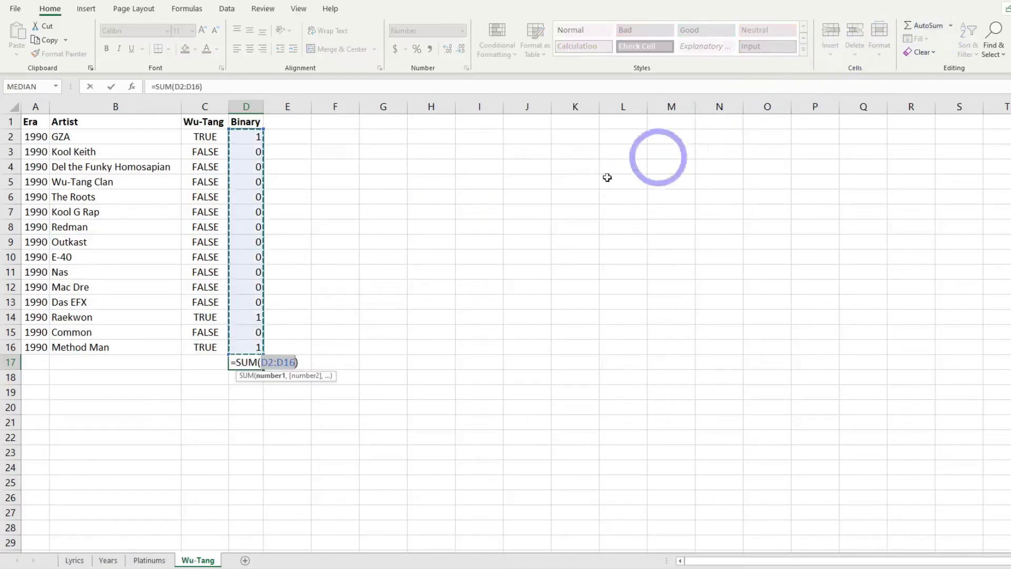
key(Return)
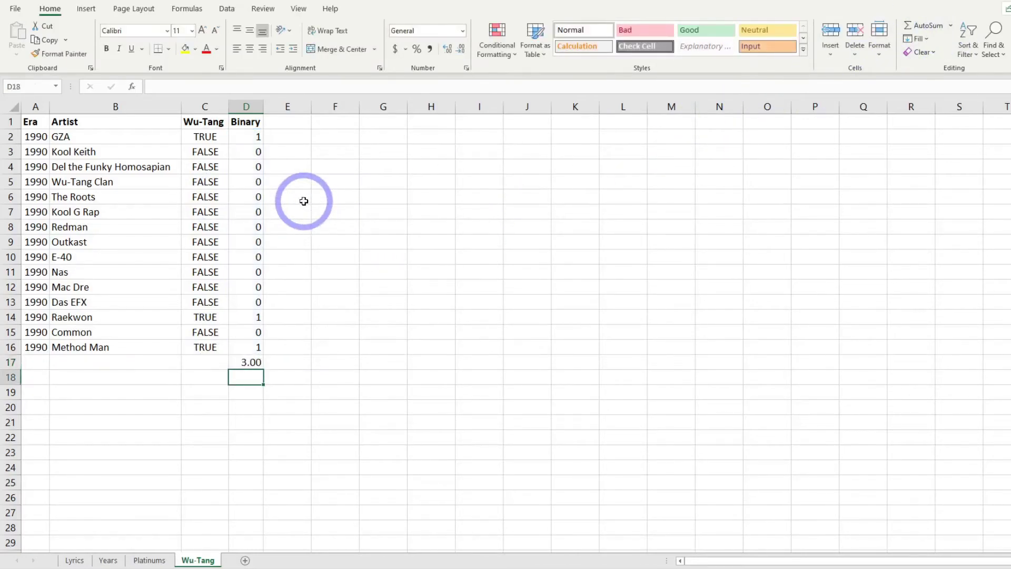
click(247, 362)
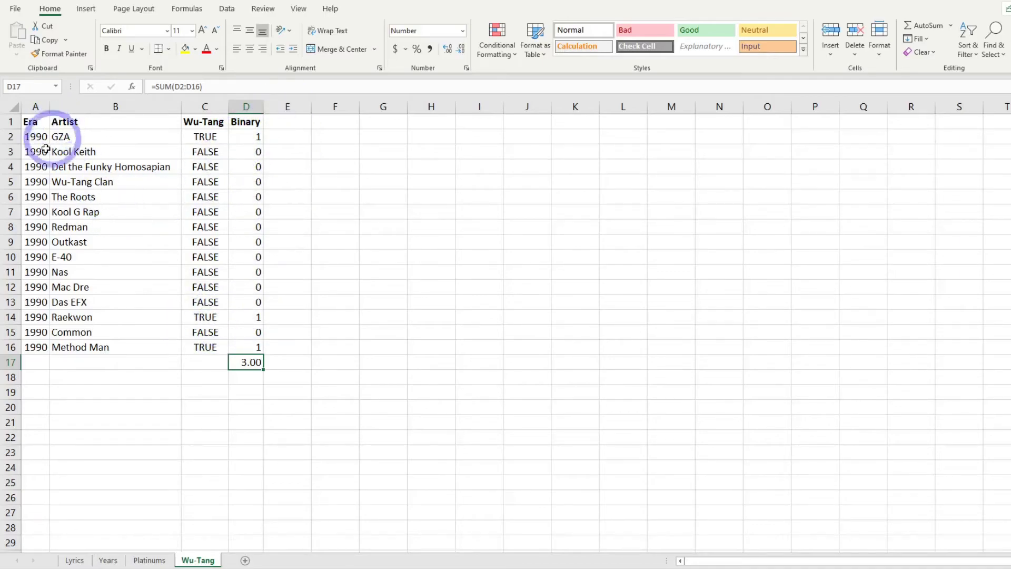
click(252, 137)
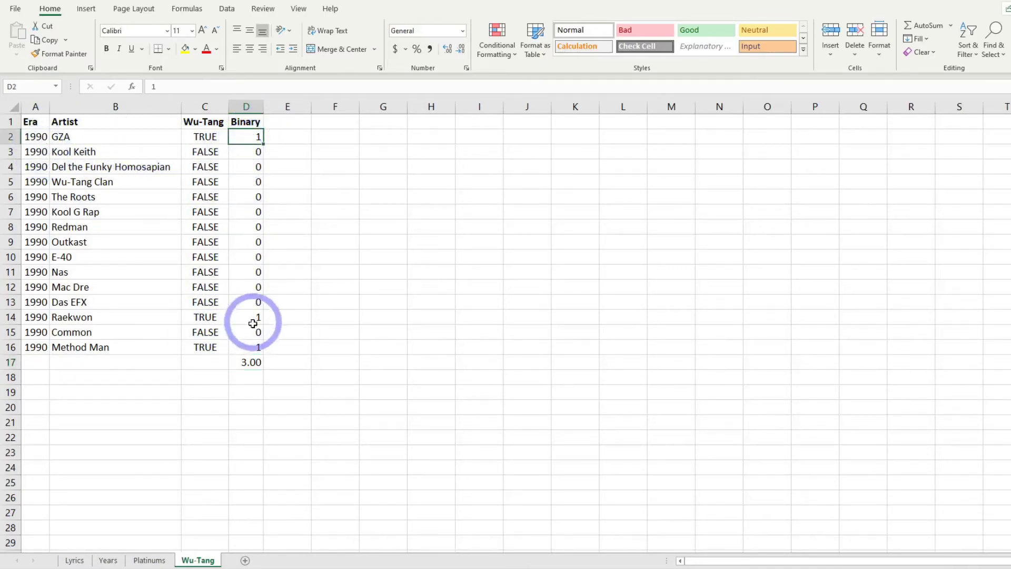
Step: Change the formula in D17 to the average of D2:D16 and format the cell as a percentage
click(247, 362)
click(173, 86)
drag(173, 86, 156, 86)
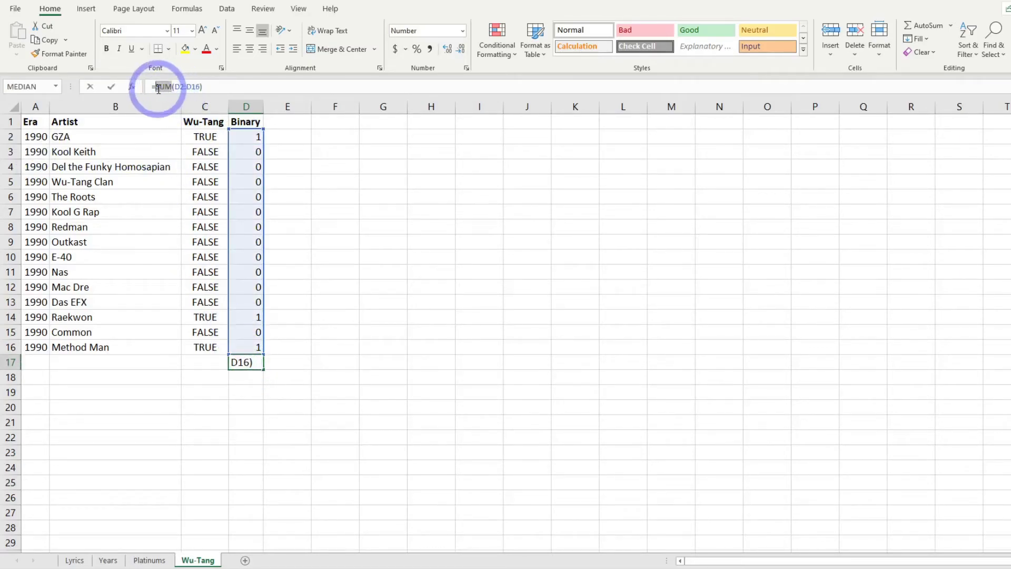
text(AVERAGE)
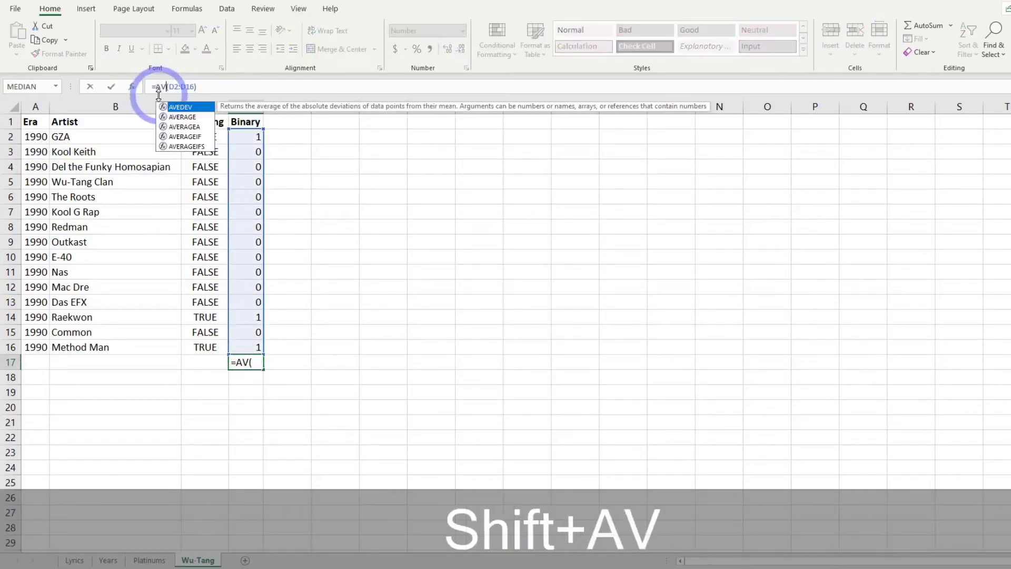
key(Return)
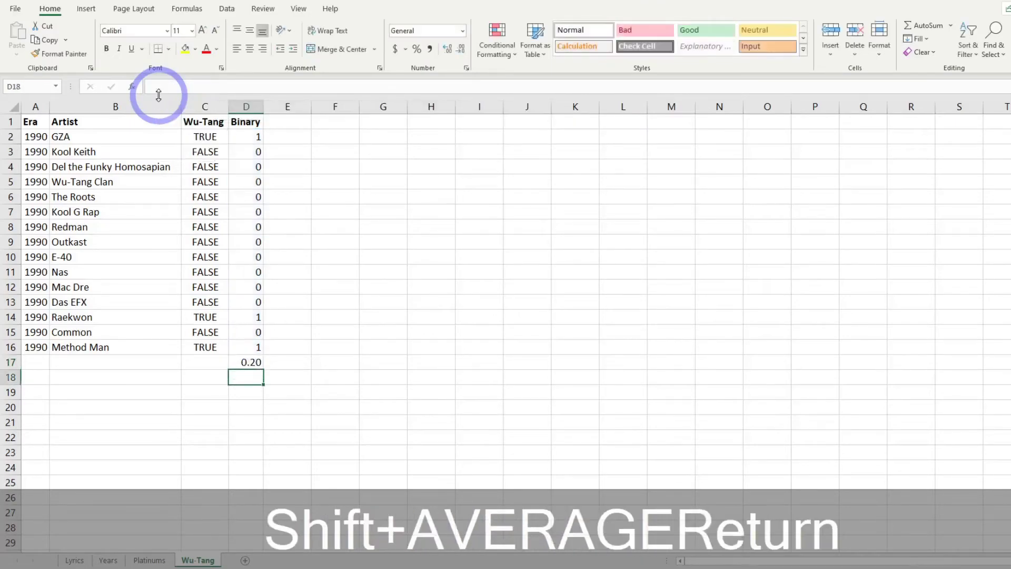
click(246, 362)
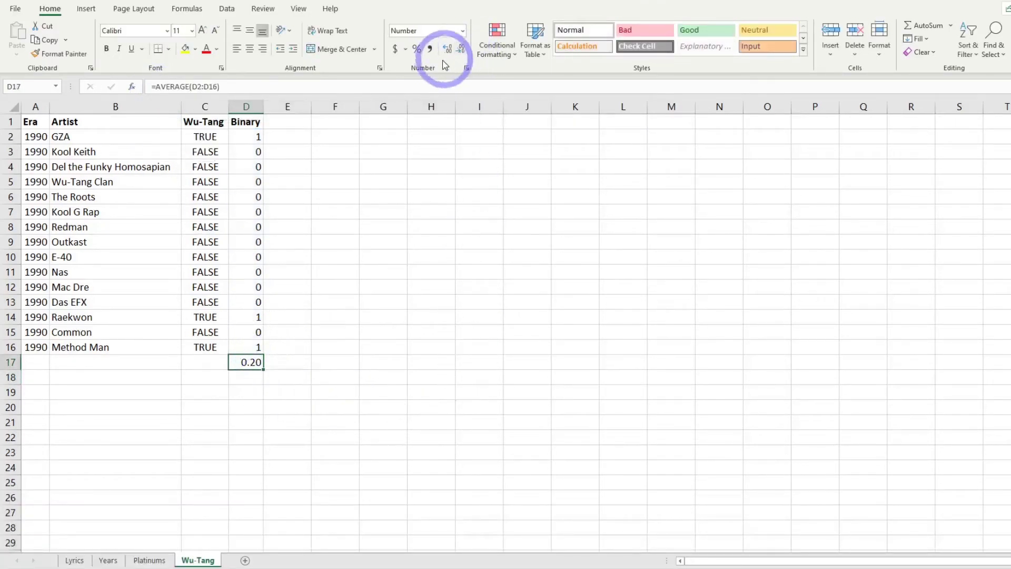
click(416, 49)
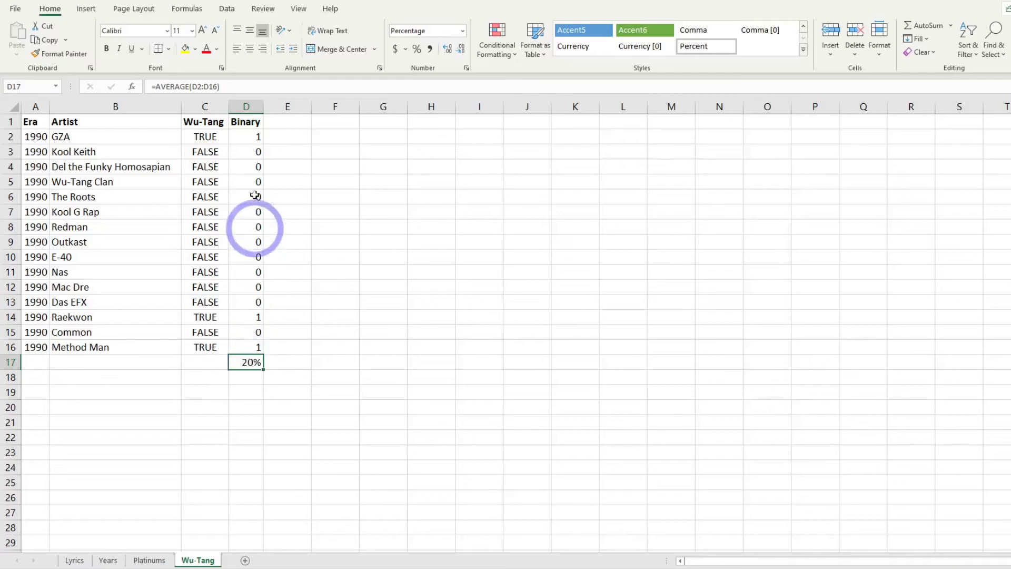
Step: Format the whole Binary column D as Number with 0 decimal places
click(246, 106)
click(466, 68)
click(322, 192)
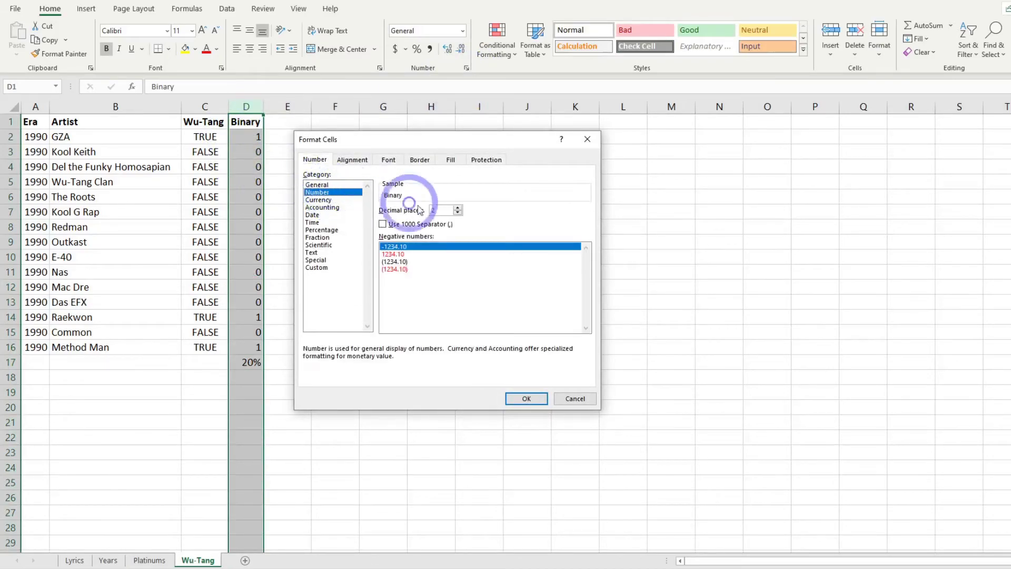
click(516, 396)
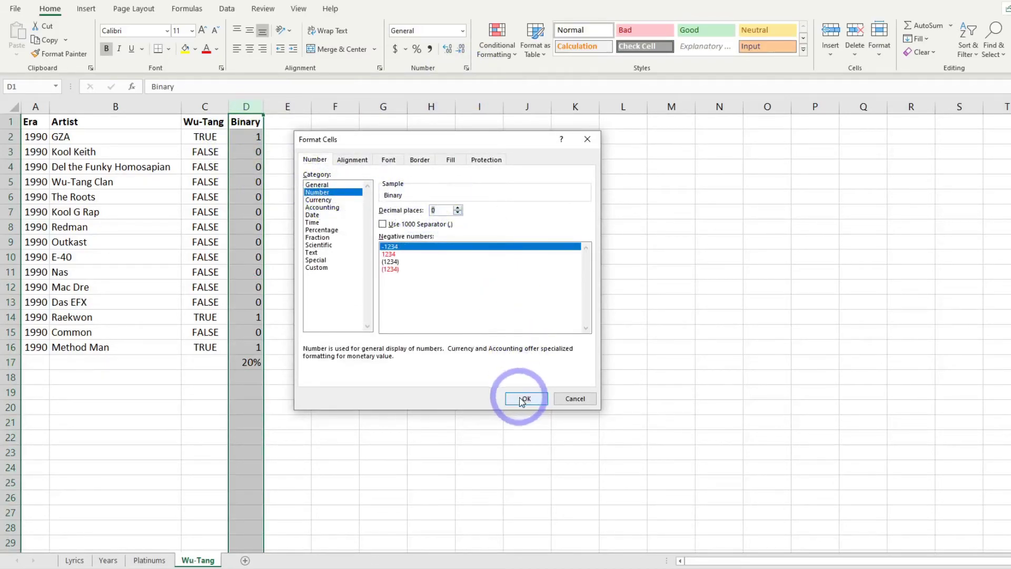
click(520, 399)
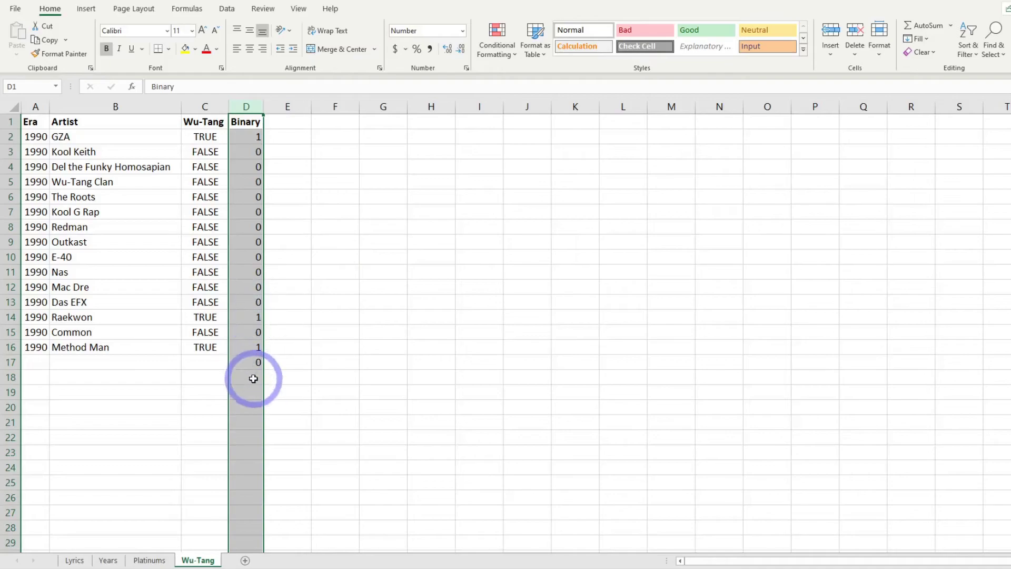
Step: Clear the average formula from D17 and select the Wu-Tang column
click(282, 365)
click(255, 364)
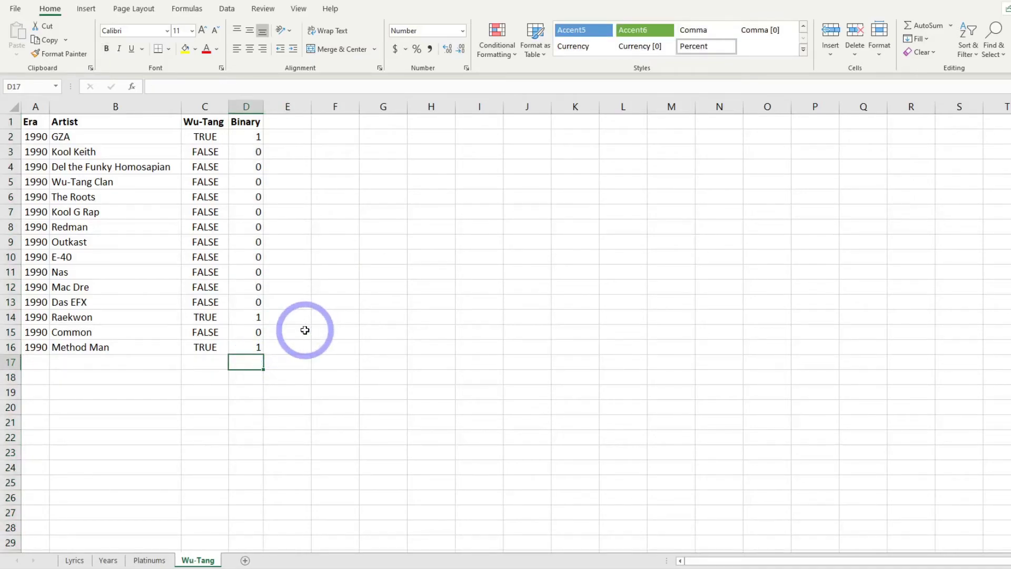
click(205, 106)
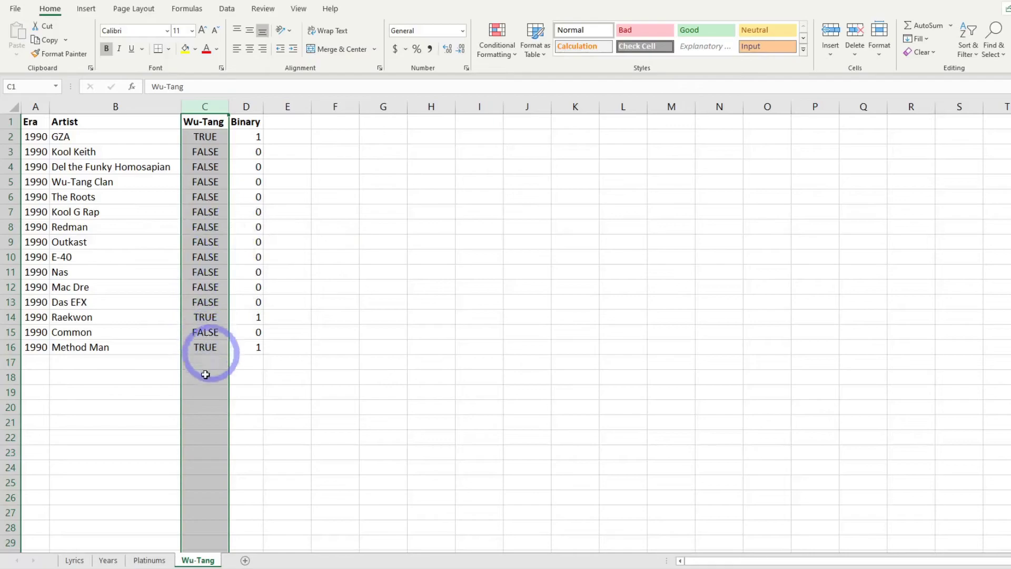
Step: On the Lyrics sheet, set the Proportion column to the General format and check the formula in C12
click(74, 559)
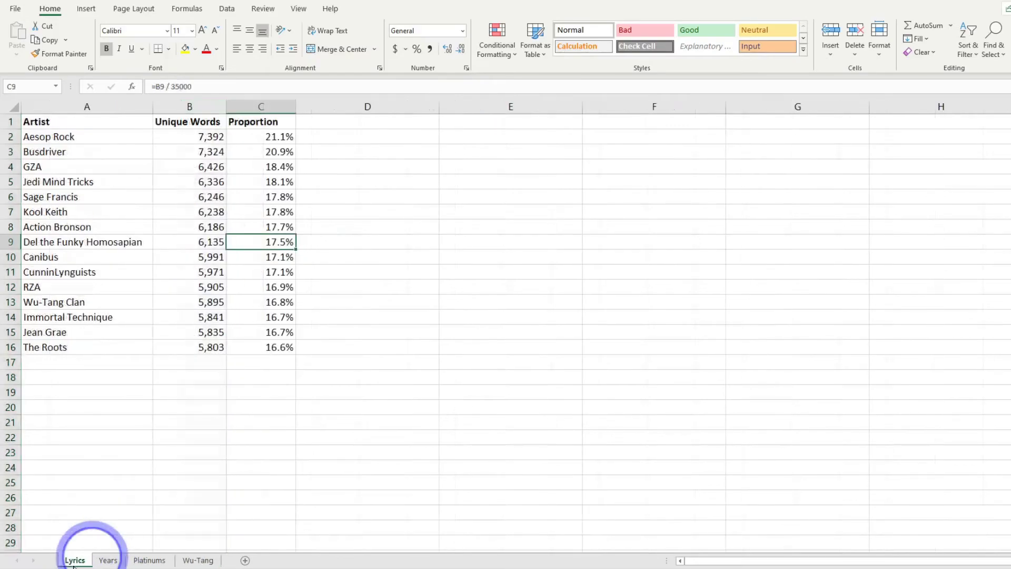
click(268, 105)
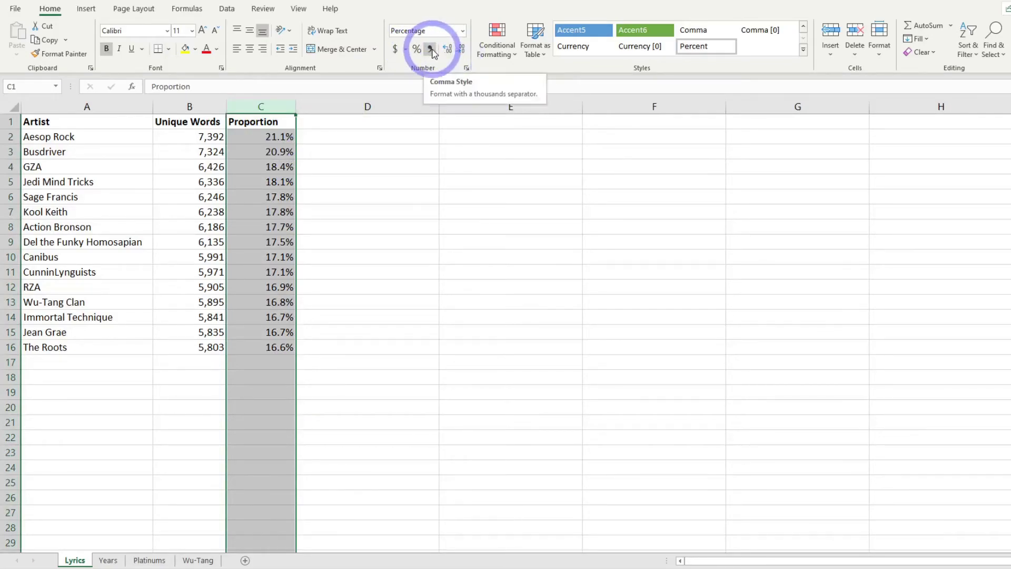
click(465, 67)
click(322, 184)
click(515, 398)
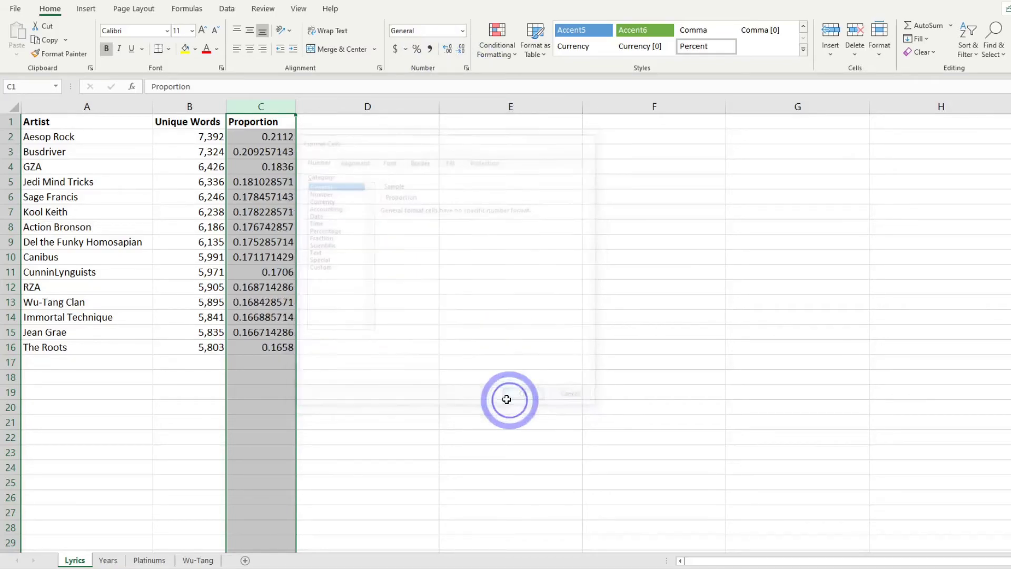
click(263, 287)
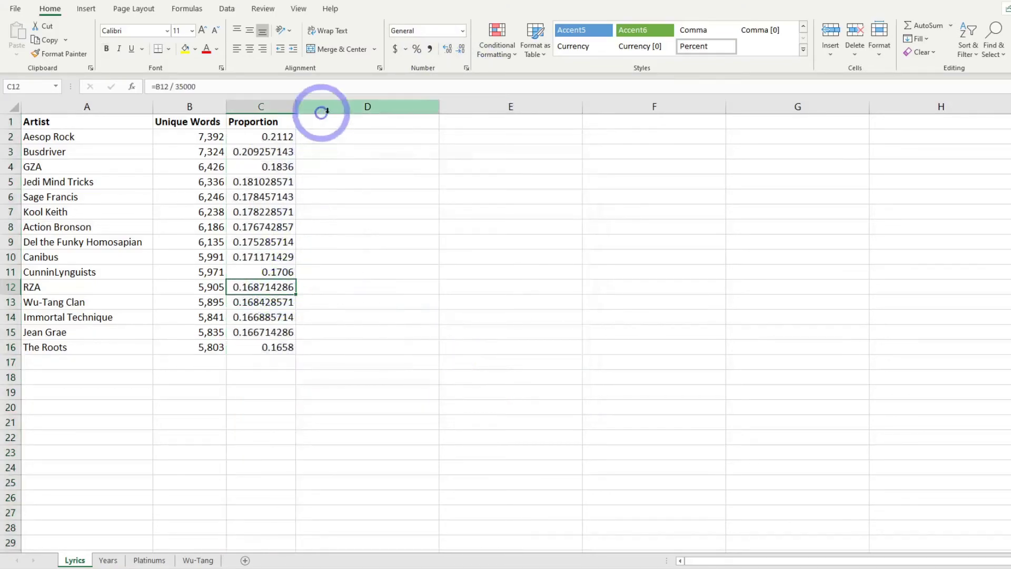
Step: Apply the Percent style to the entire Proportion column
click(271, 106)
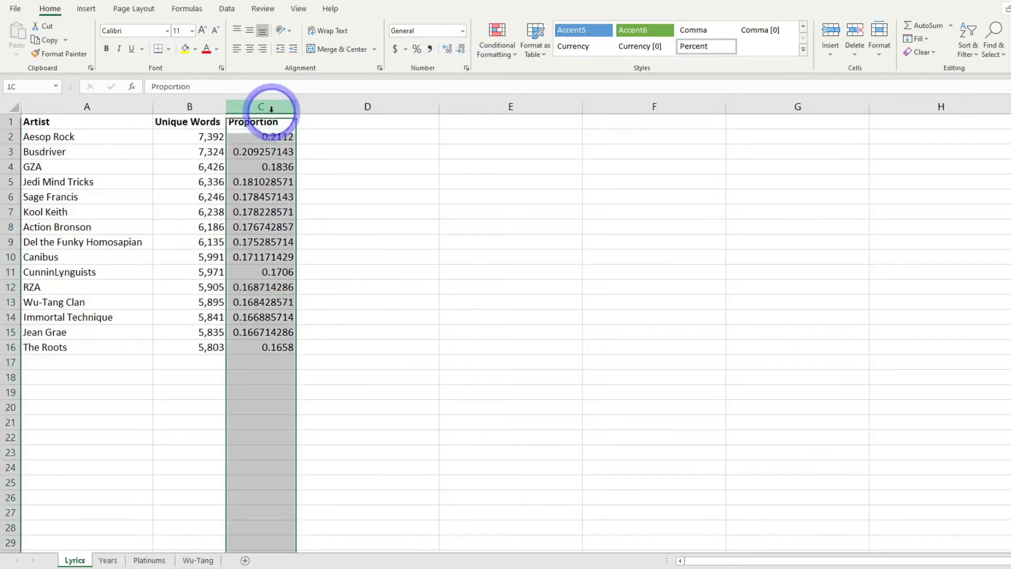
click(417, 50)
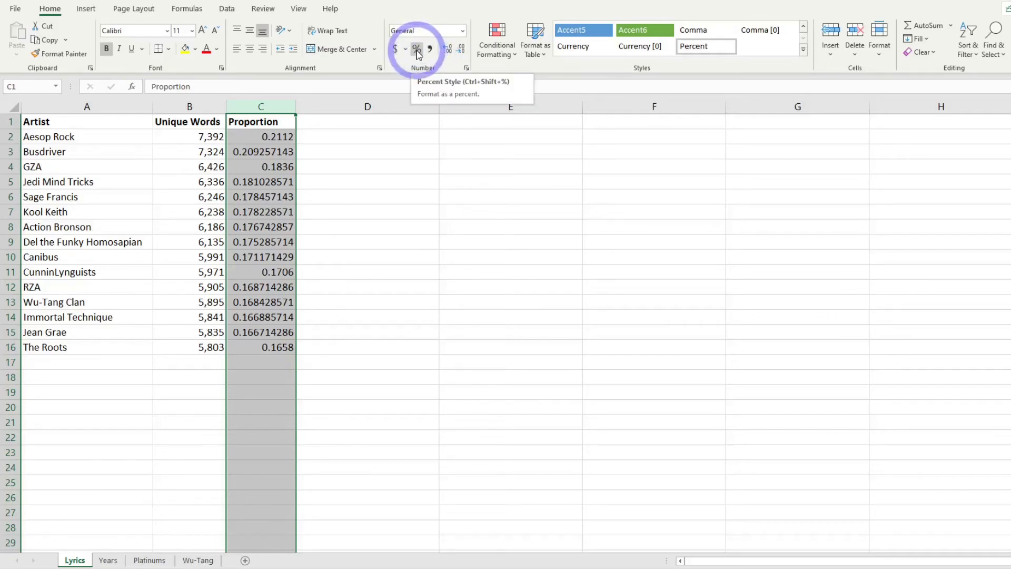
click(417, 51)
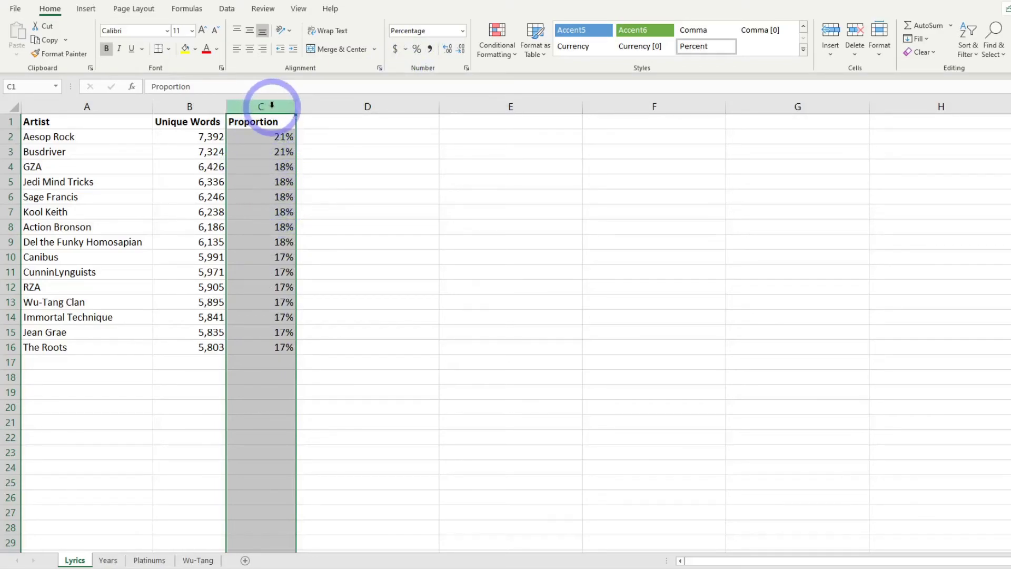
Step: Try showing the Proportion percentages with two and zero decimals, and leave them at one decimal place
click(449, 51)
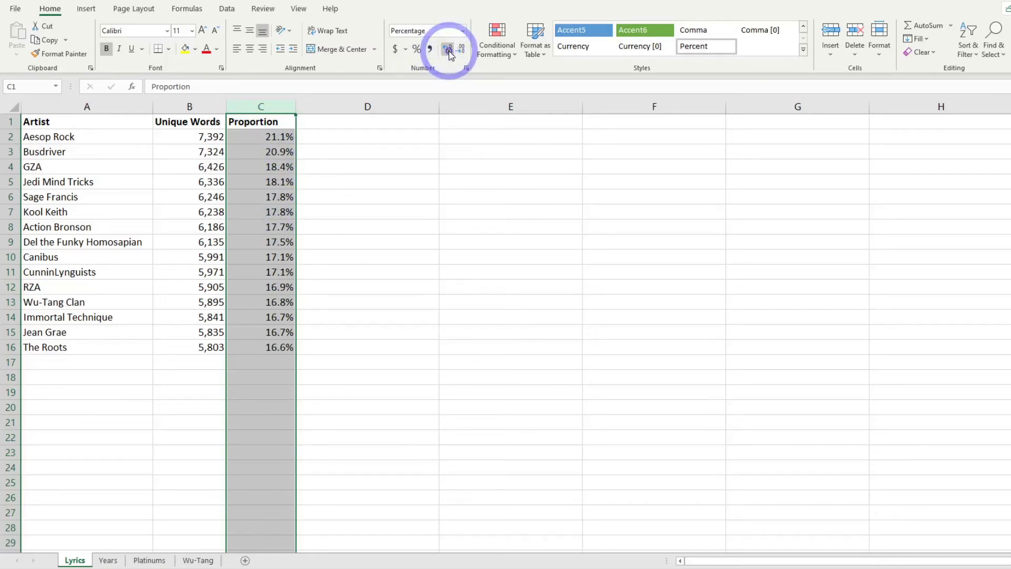
click(456, 55)
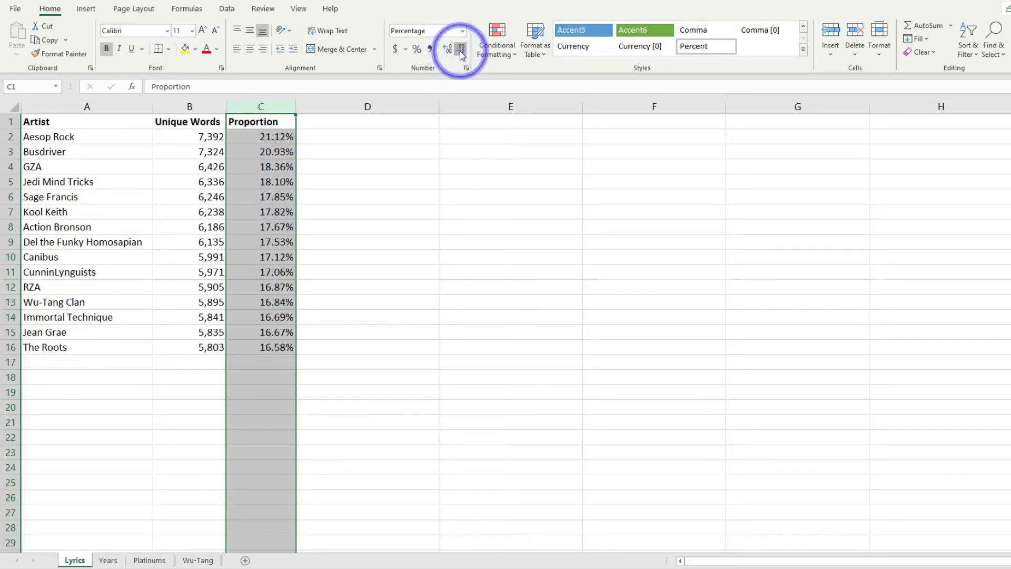
click(459, 51)
click(451, 51)
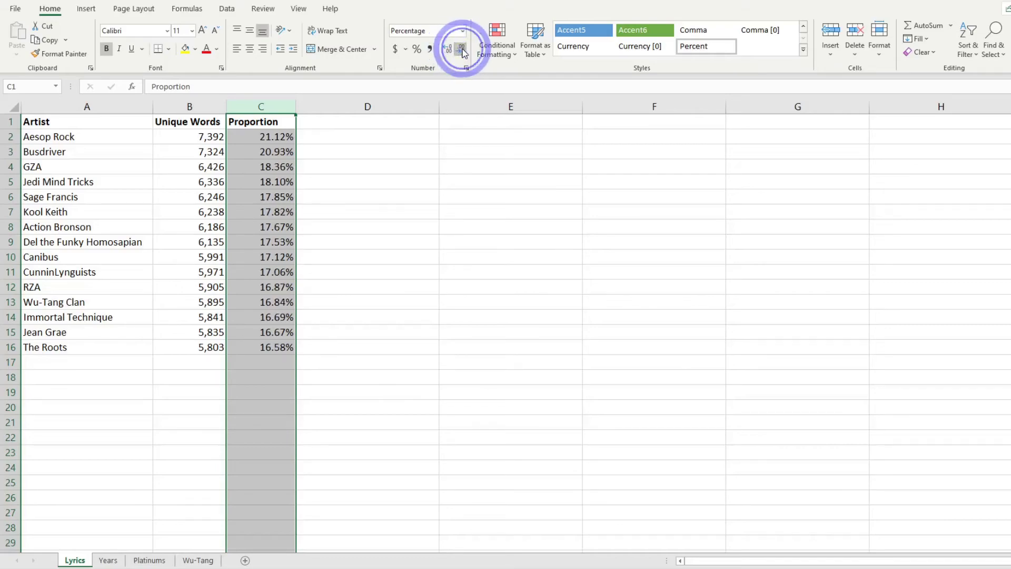
click(460, 50)
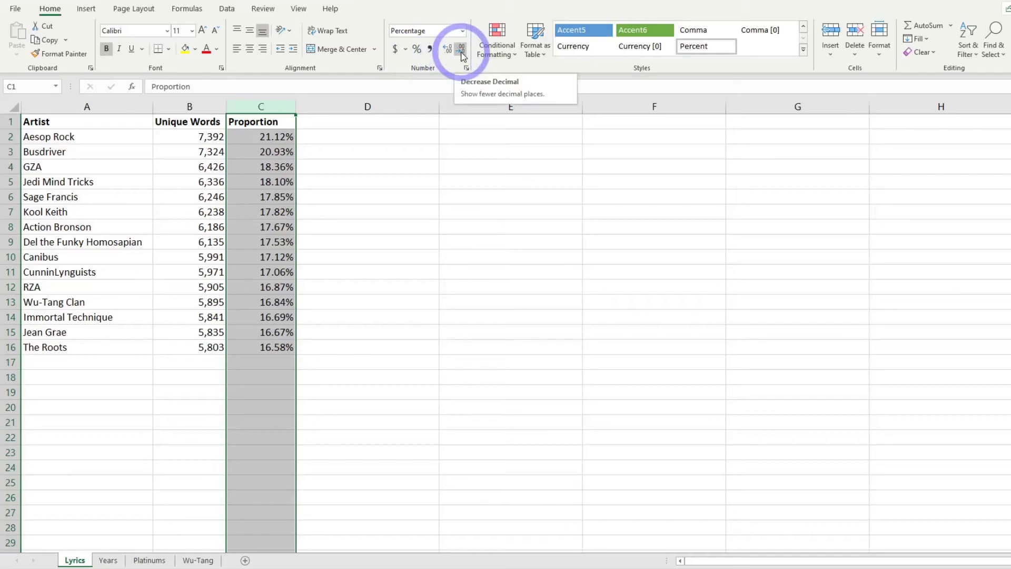
click(462, 53)
click(461, 52)
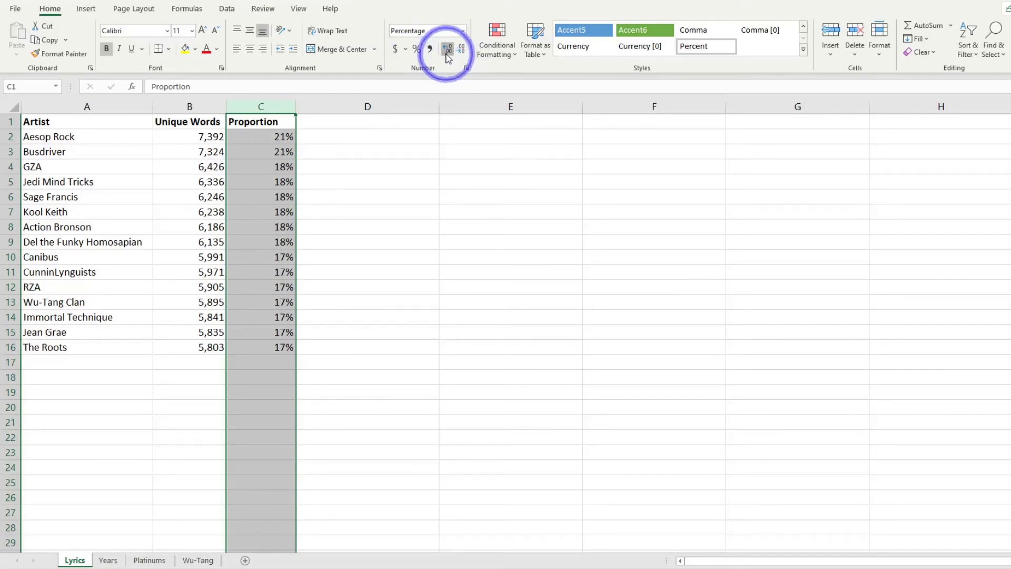
click(447, 52)
Step: Reset the Unique Words column to the General number format
click(198, 105)
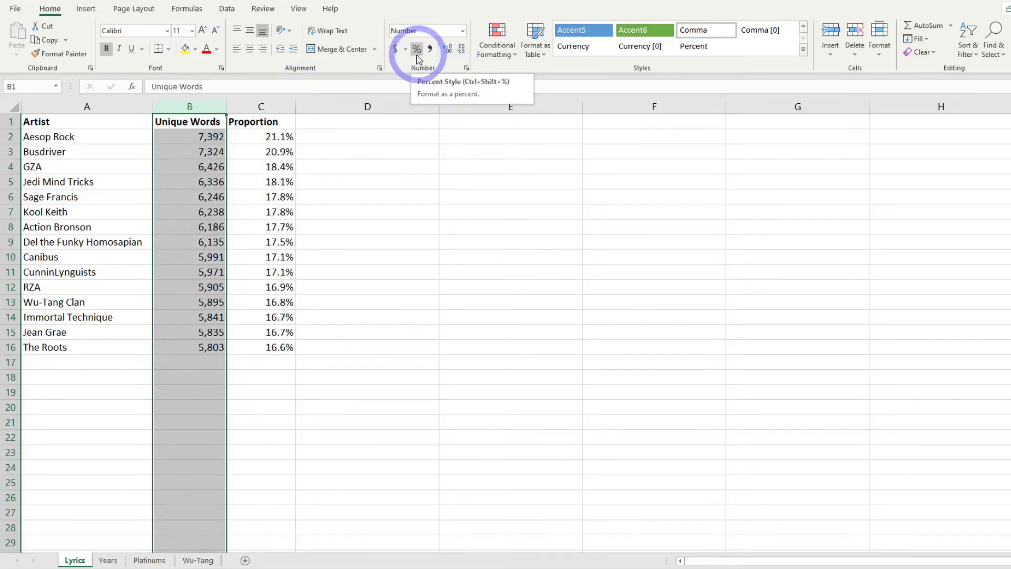
click(466, 67)
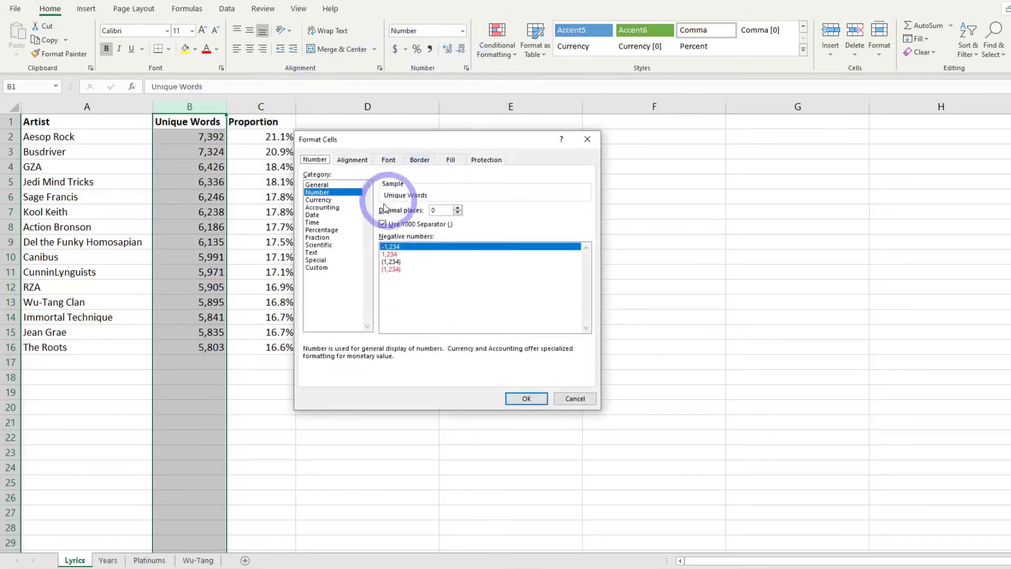
click(318, 184)
click(513, 399)
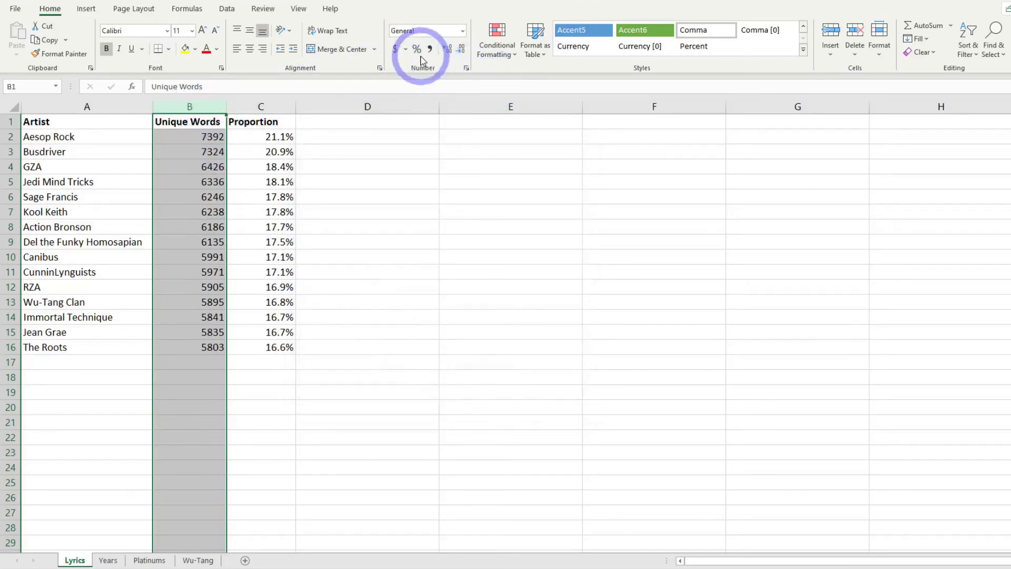
click(466, 68)
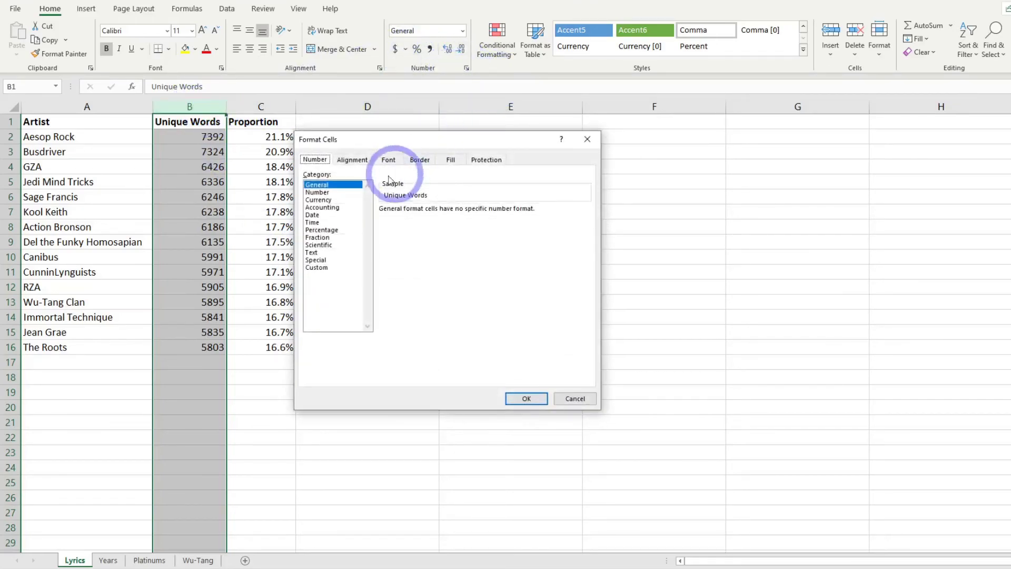
click(319, 192)
click(585, 140)
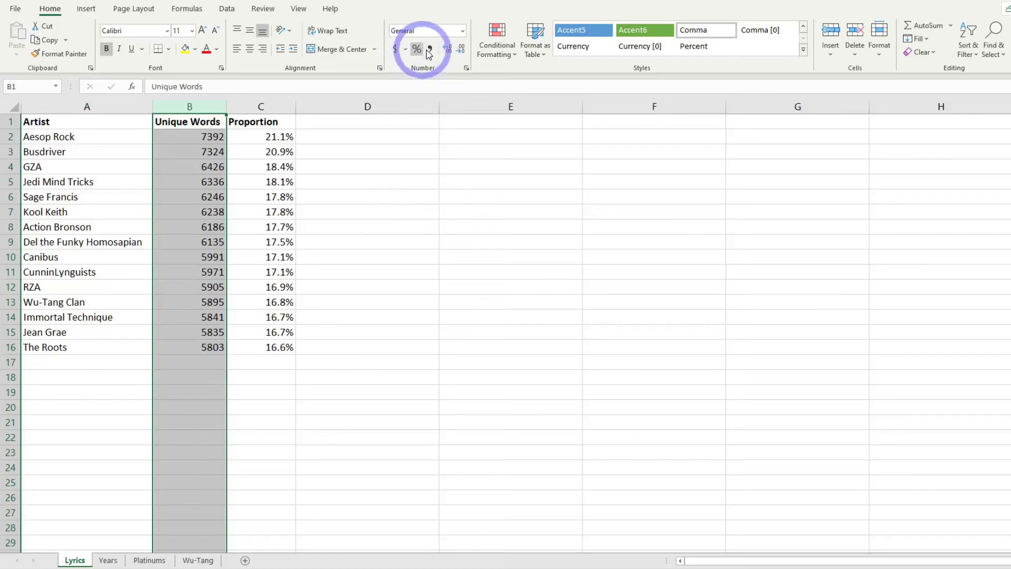
Step: Apply the Comma style to the Unique Words column and show its values with no decimal places
click(429, 50)
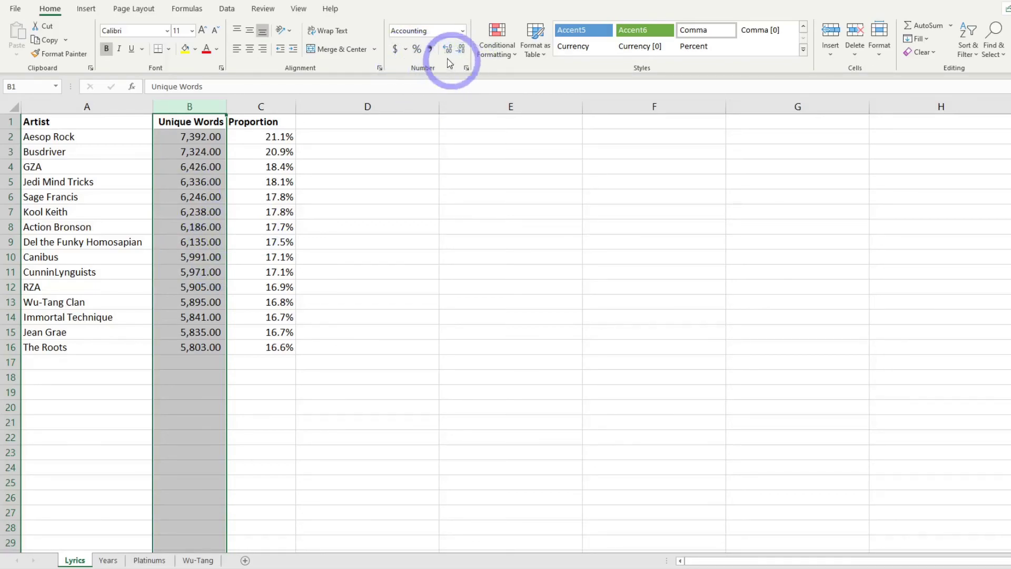
click(460, 48)
click(460, 49)
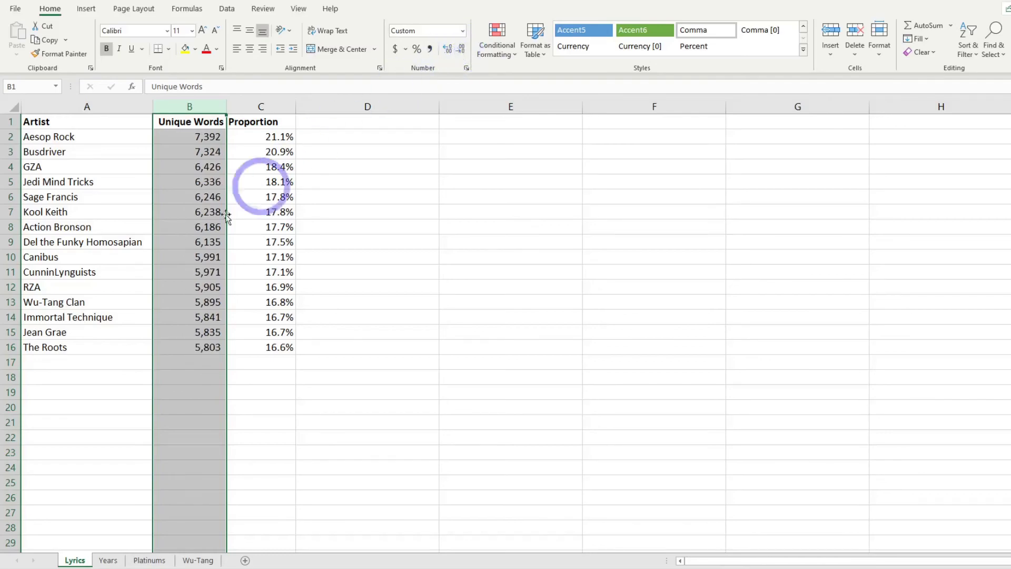
click(447, 48)
click(447, 48)
click(460, 49)
click(460, 49)
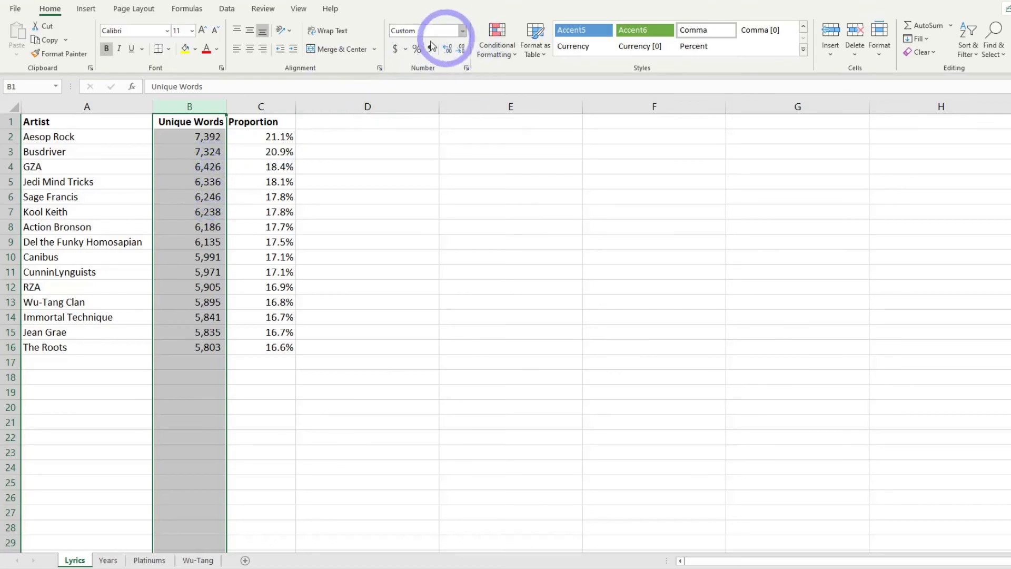
Step: Apply the dollar accounting format to the Unique Words column, and select the Artist header cell
click(395, 49)
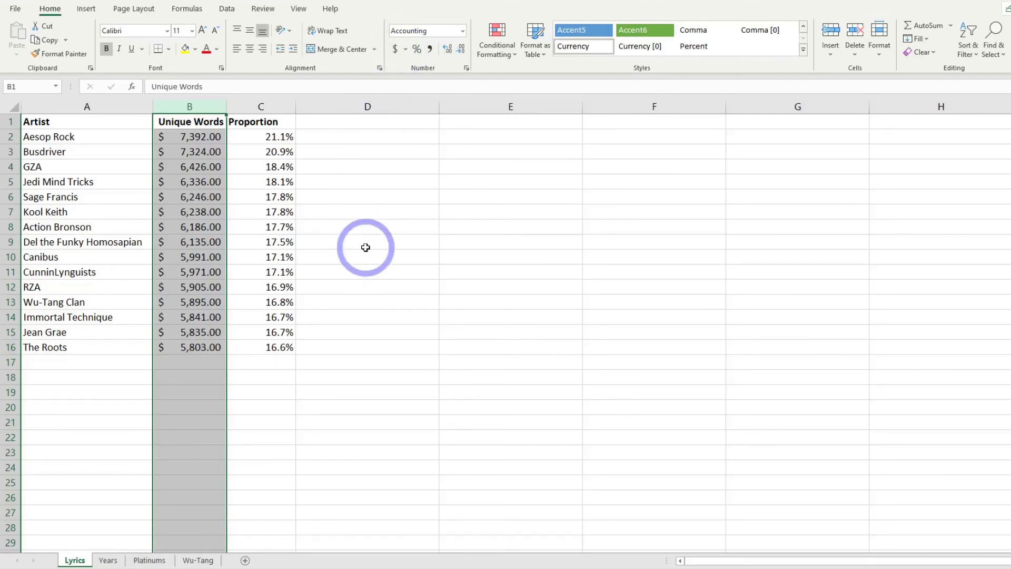
click(364, 267)
click(145, 122)
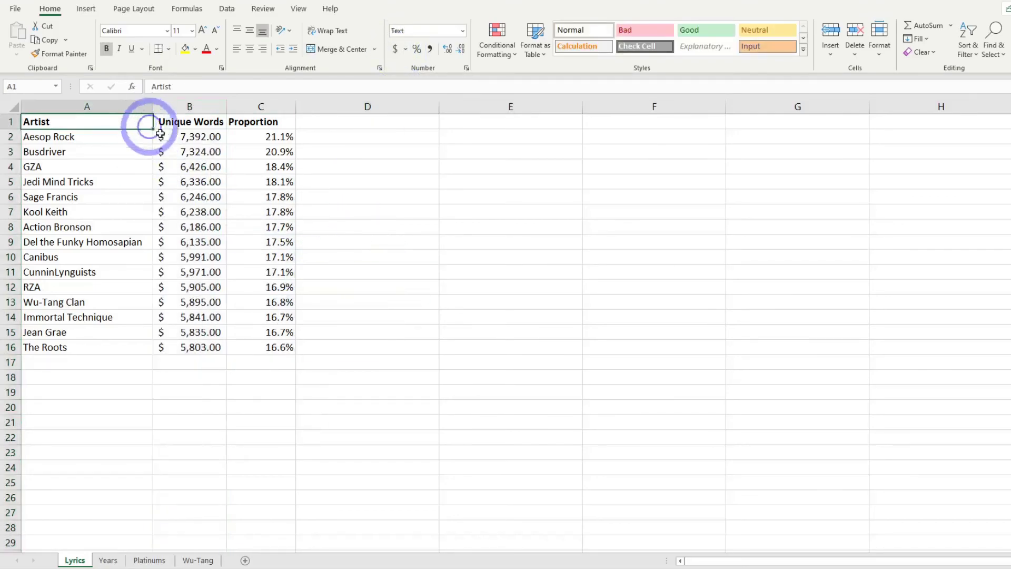